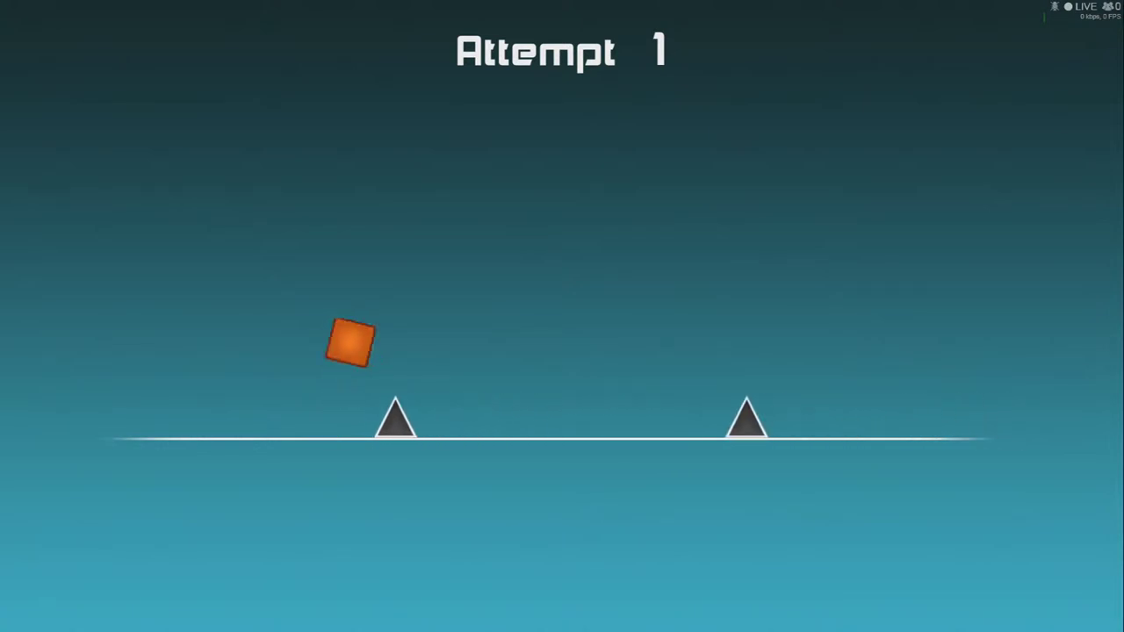
# Step: Jump the cube over the opening spikes on the first two attempts
pyautogui.press('space')
pyautogui.press('space')
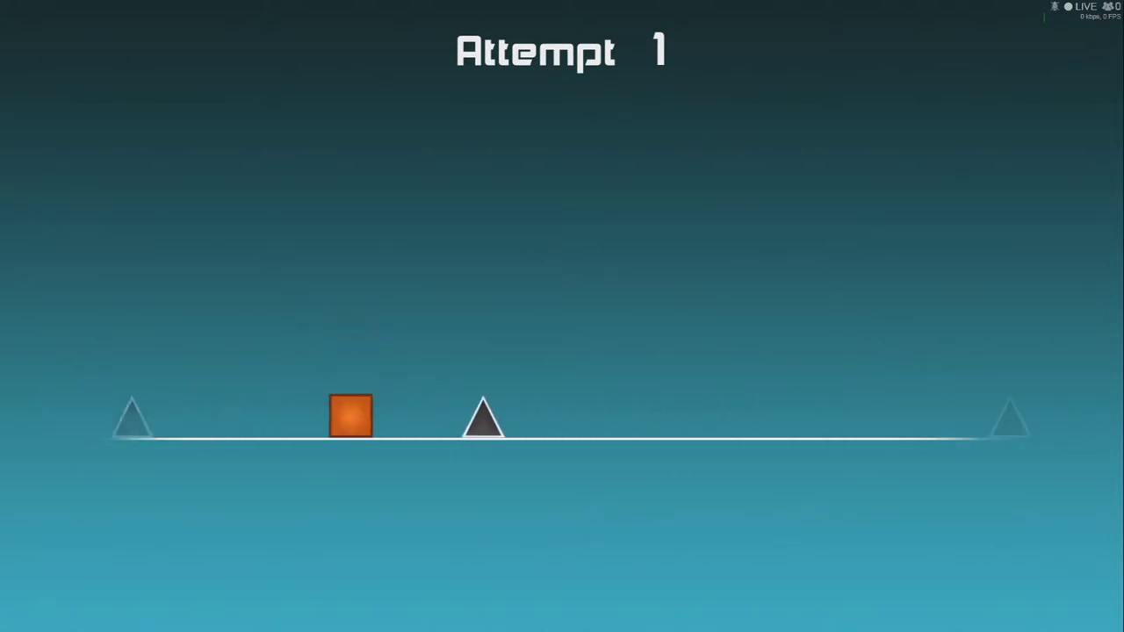
pyautogui.press('space')
pyautogui.press('space')
pyautogui.press('space')
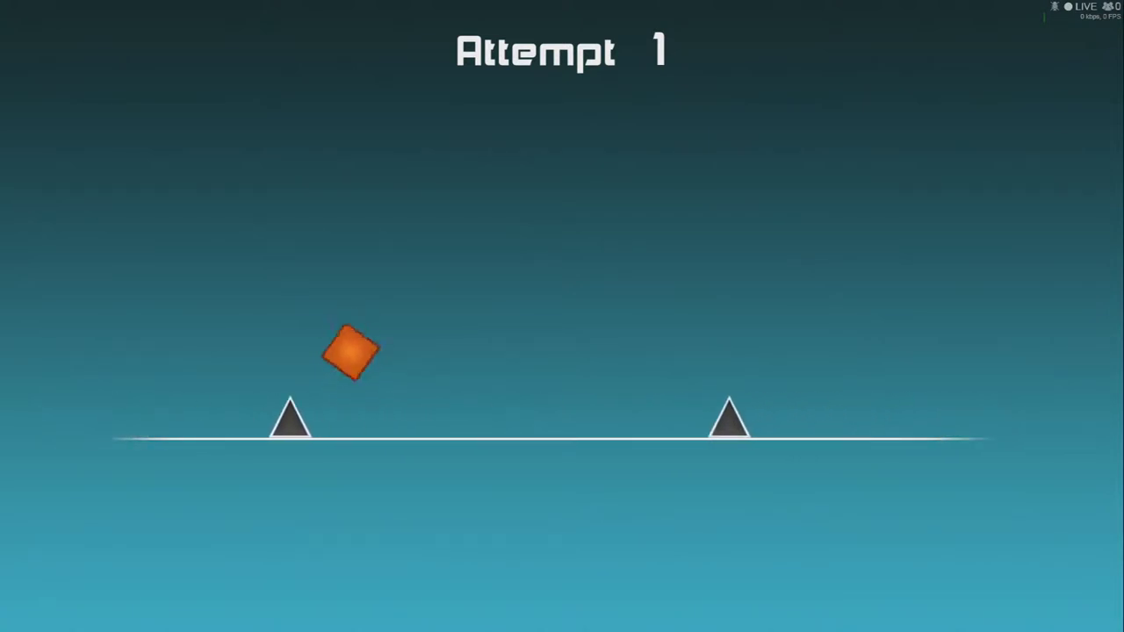
pyautogui.press('space')
pyautogui.press('space')
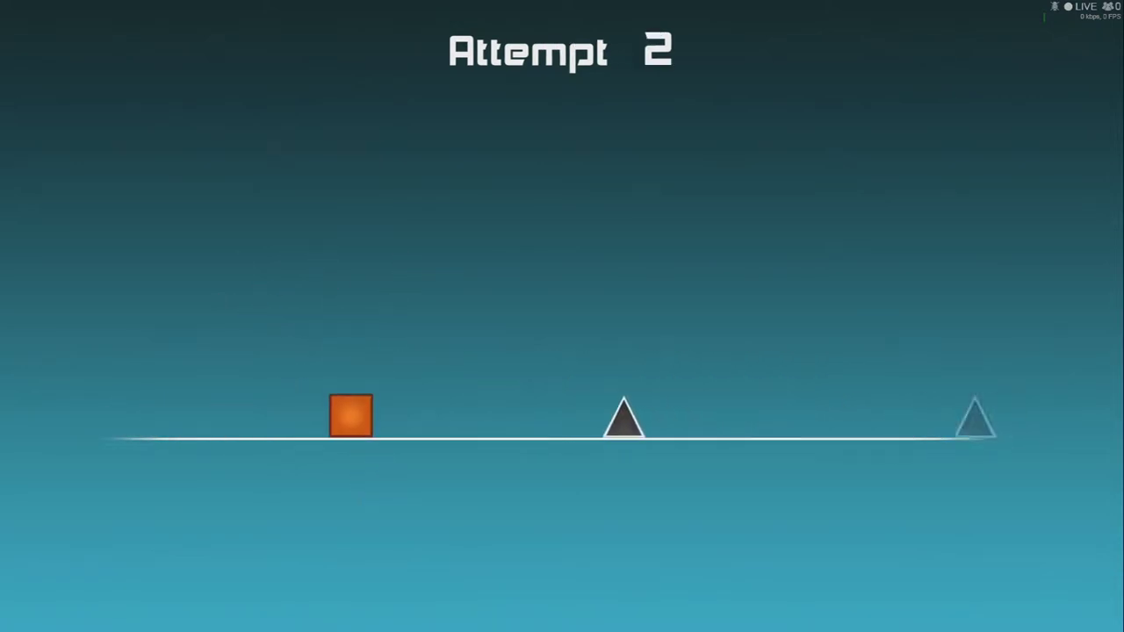
pyautogui.press('space')
pyautogui.press('space')
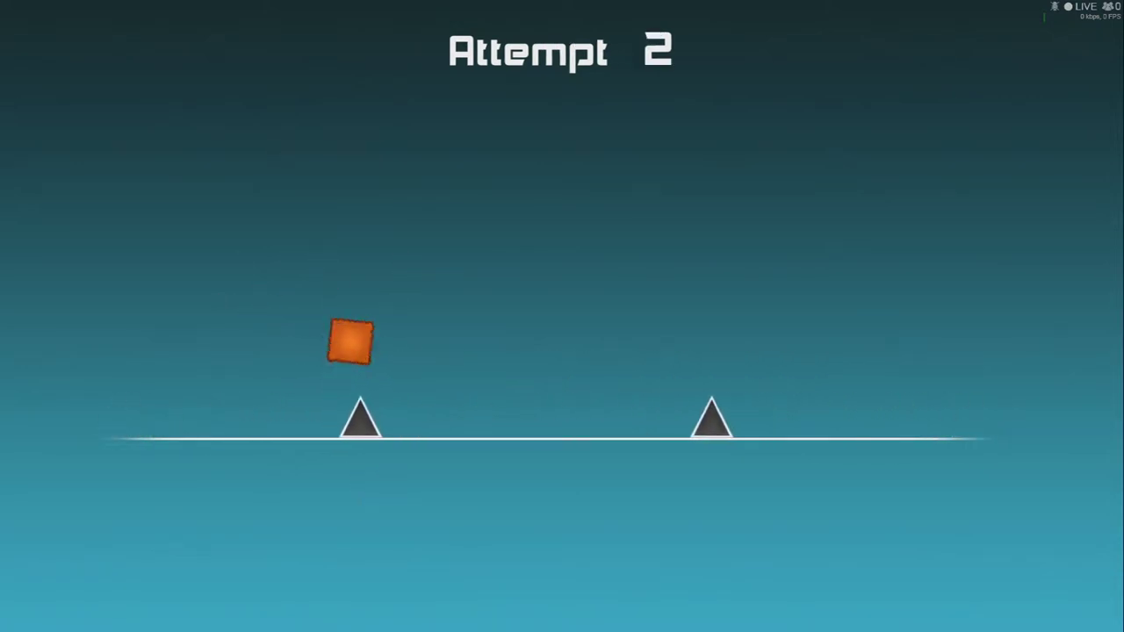
pyautogui.press('space')
pyautogui.press('space')
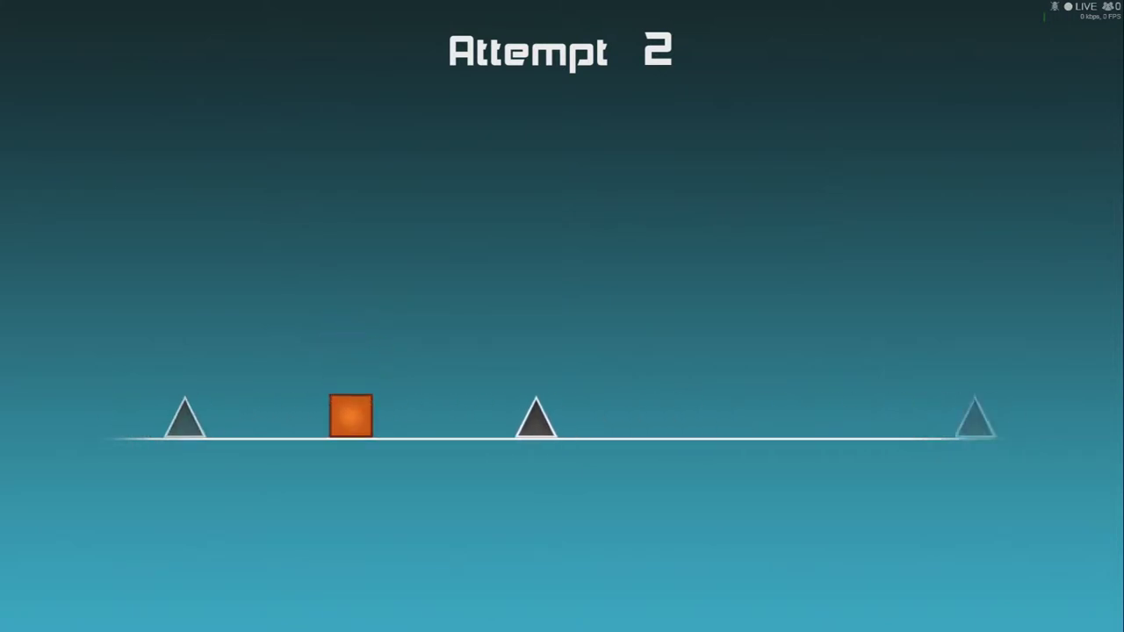
pyautogui.press('space')
pyautogui.press('space')
pyautogui.press('space')
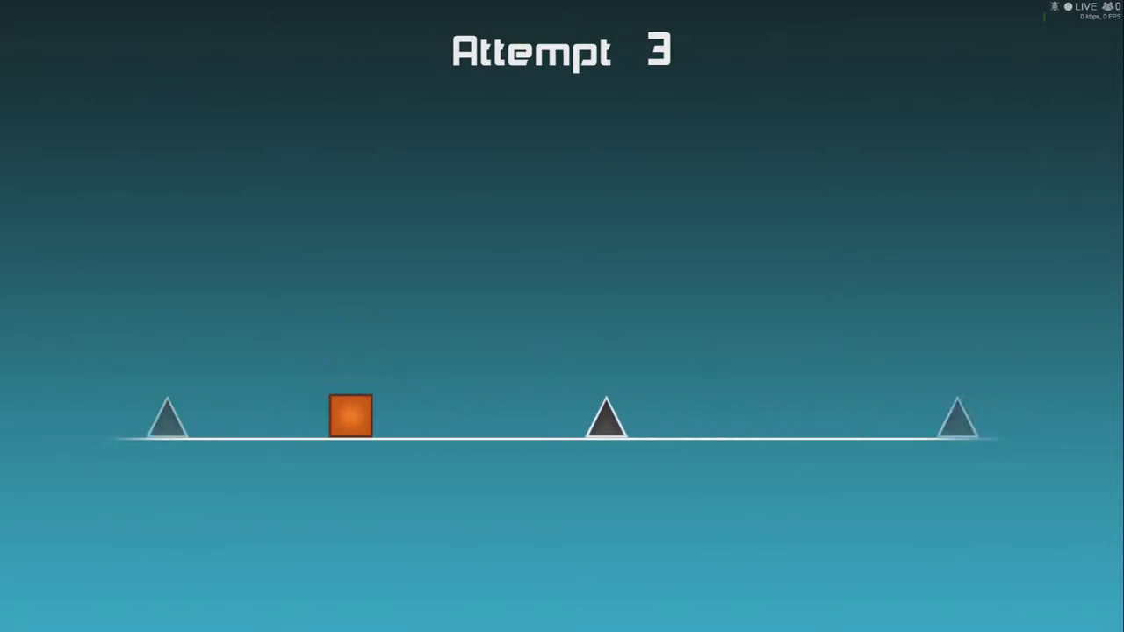
# Step: Jump successive spikes on the next run, heading toward the blocks past the pit
pyautogui.press('space')
pyautogui.press('space')
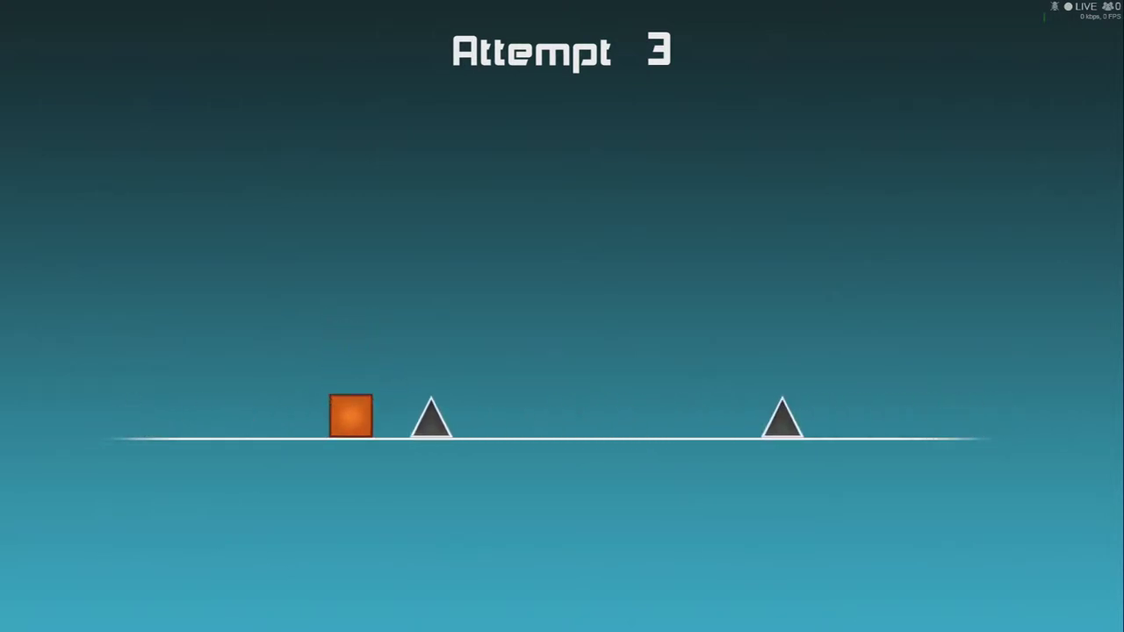
pyautogui.press('space')
pyautogui.press('space')
pyautogui.press('space')
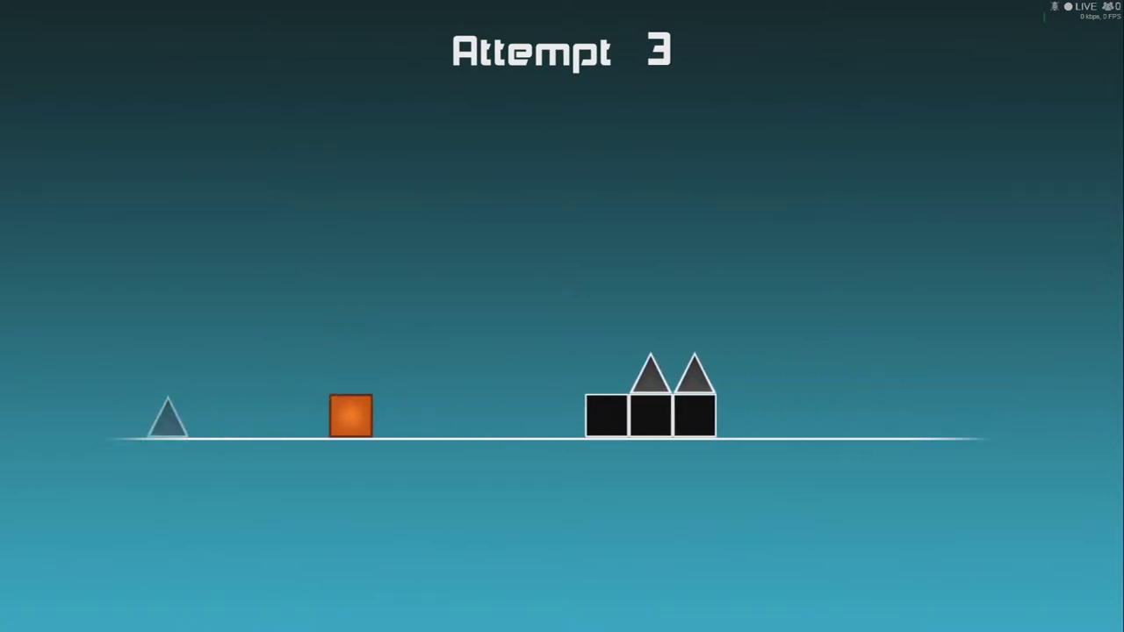
pyautogui.press('space')
pyautogui.press('space')
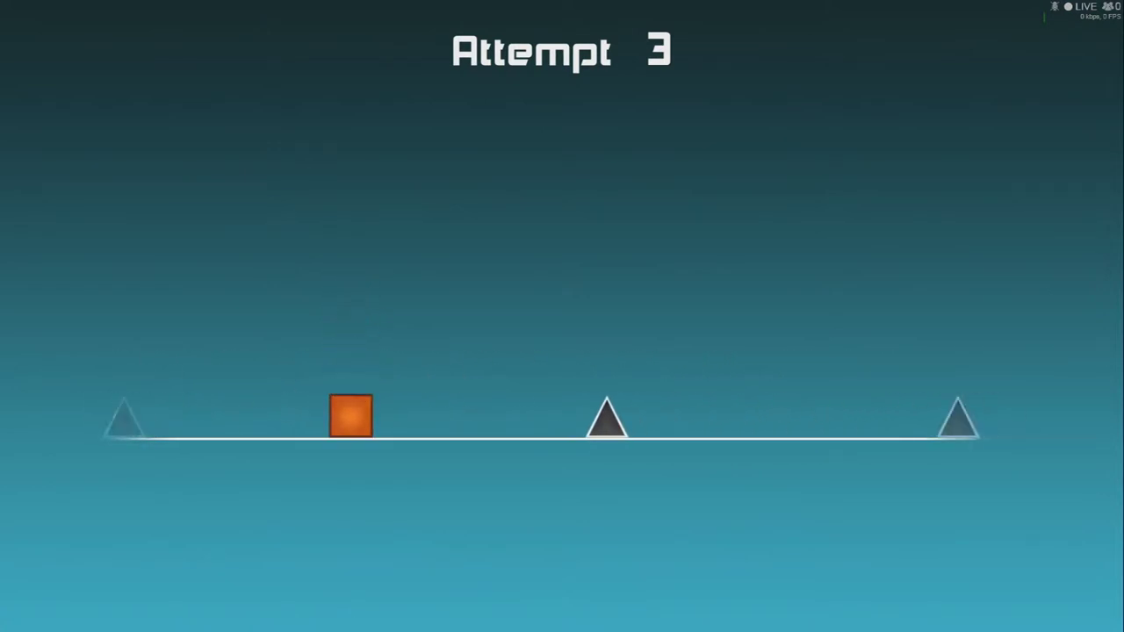
pyautogui.press('space')
pyautogui.press('space')
pyautogui.press('space')
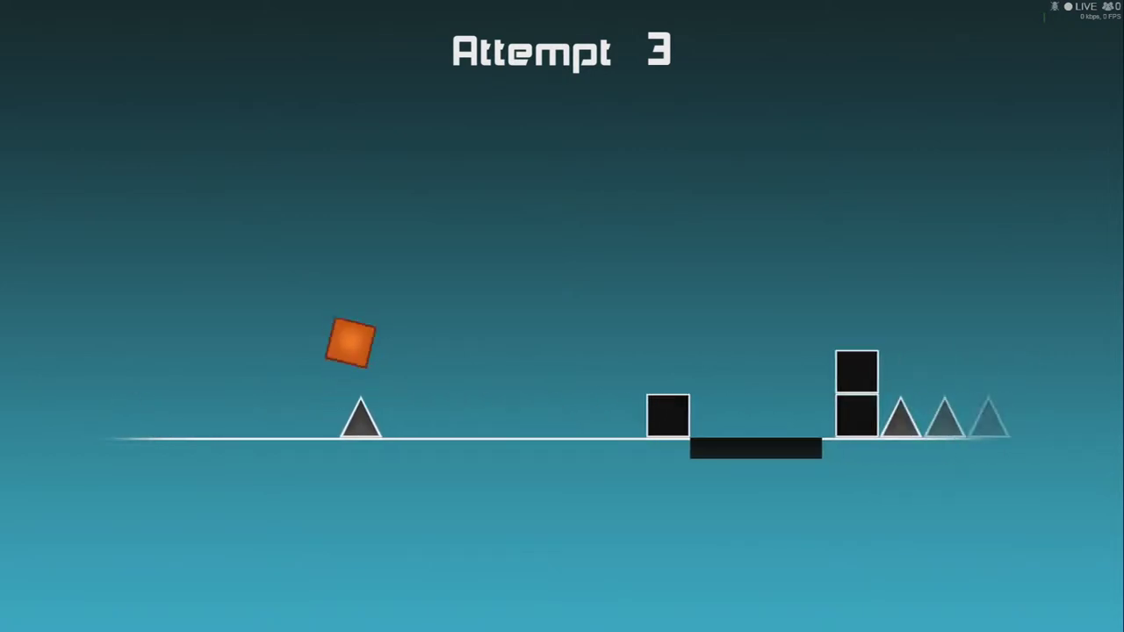
pyautogui.press('space')
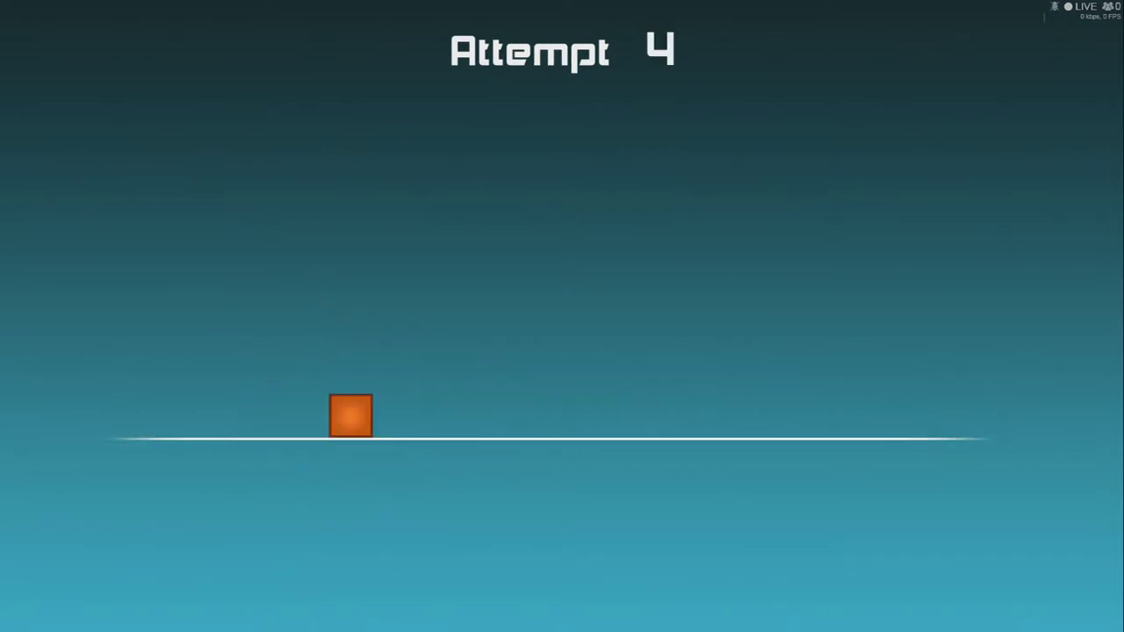
# Step: Clear the first spikes and leap over the spiked blocks on attempt 4
pyautogui.press('space')
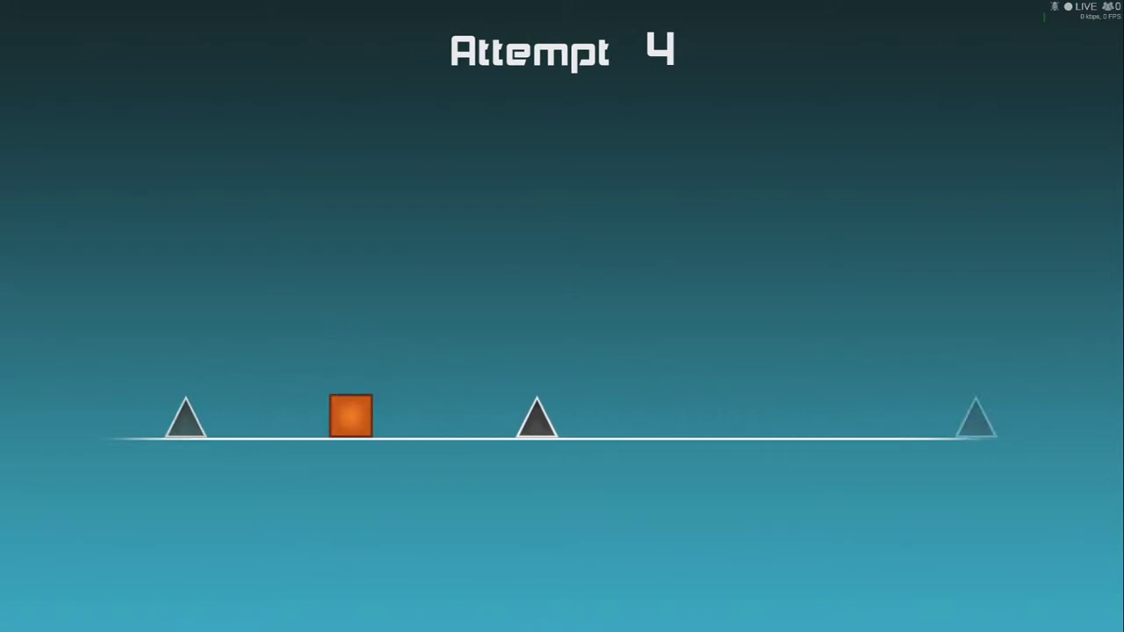
pyautogui.press('space')
pyautogui.press('space')
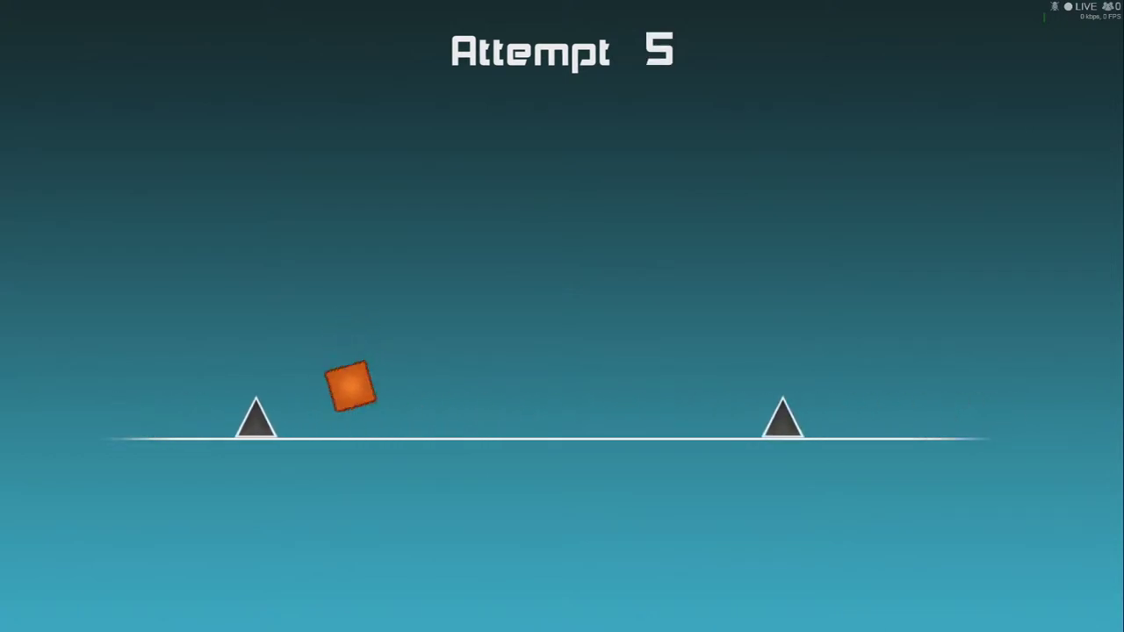
pyautogui.press('space')
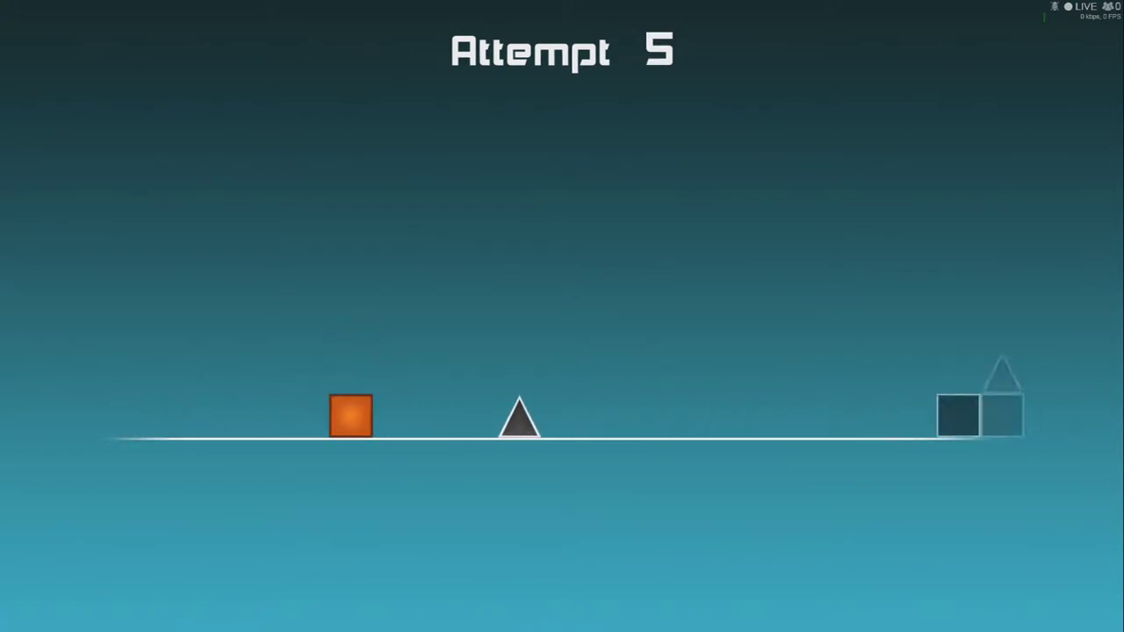
pyautogui.press('space')
pyautogui.press('space')
pyautogui.press('space')
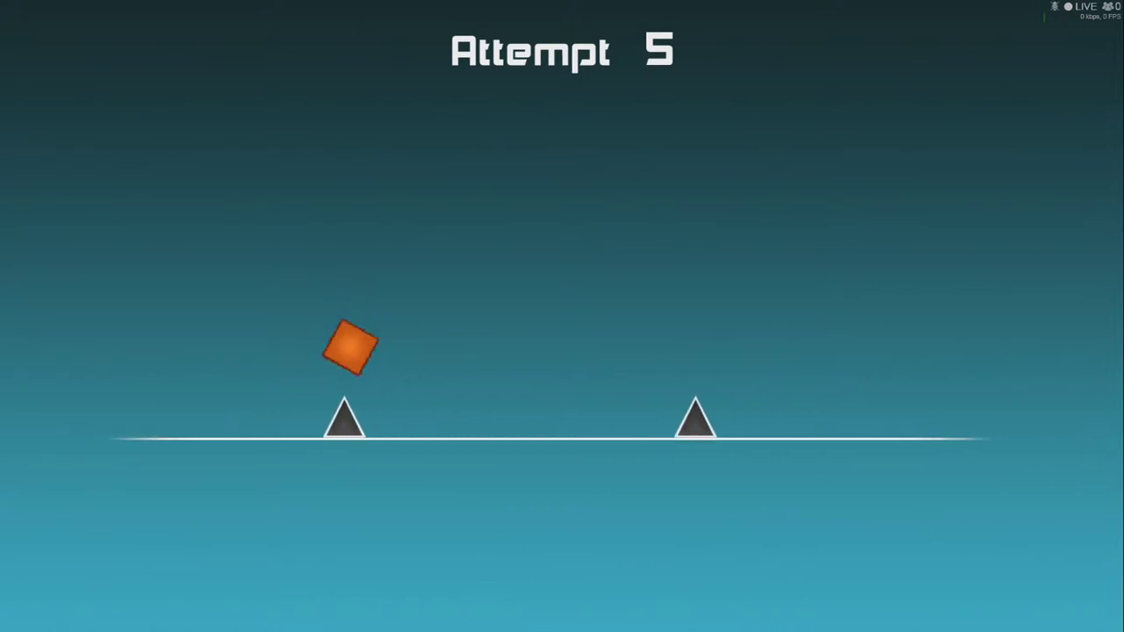
pyautogui.press('space')
pyautogui.press('space')
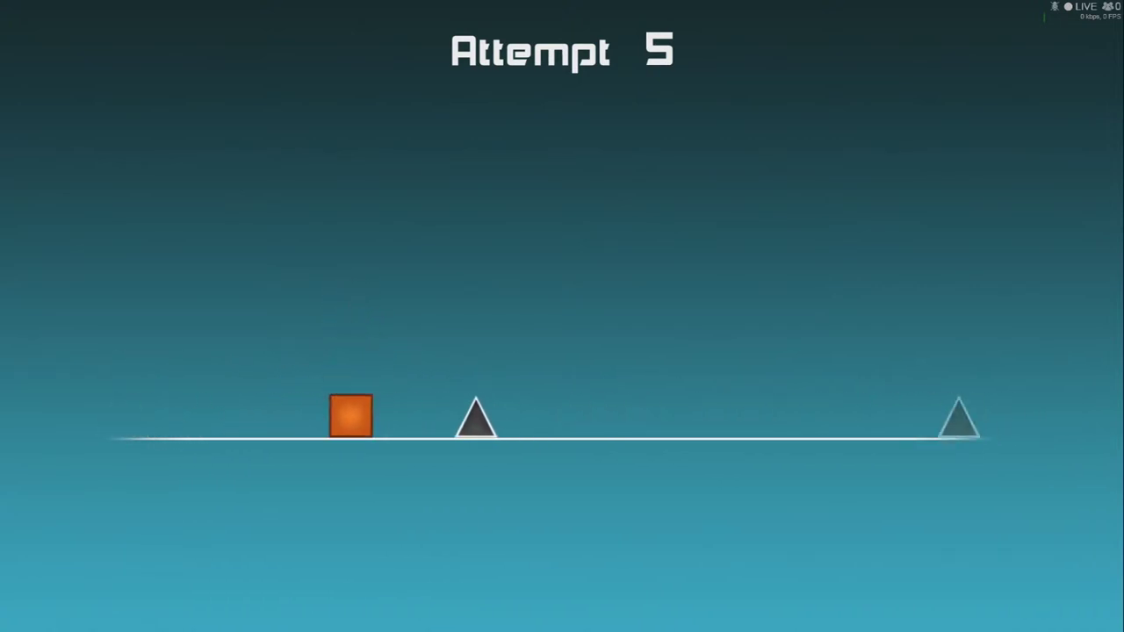
# Step: On the next run, jump the double spike, the following spikes and the spiked blocks
pyautogui.press('space')
pyautogui.press('space')
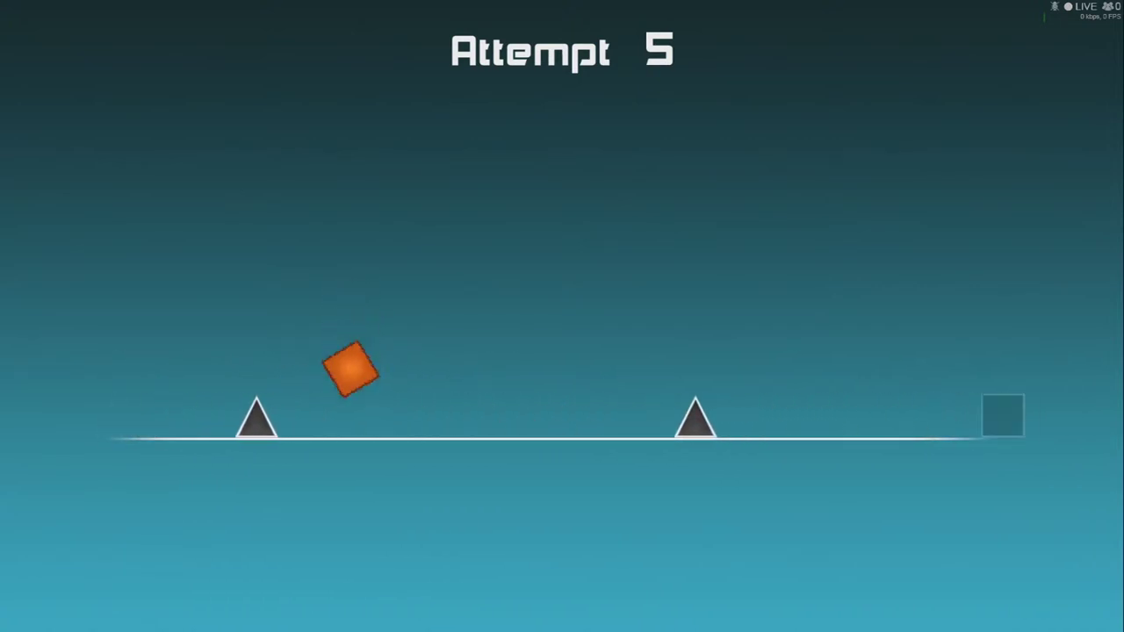
pyautogui.press('space')
pyautogui.press('space')
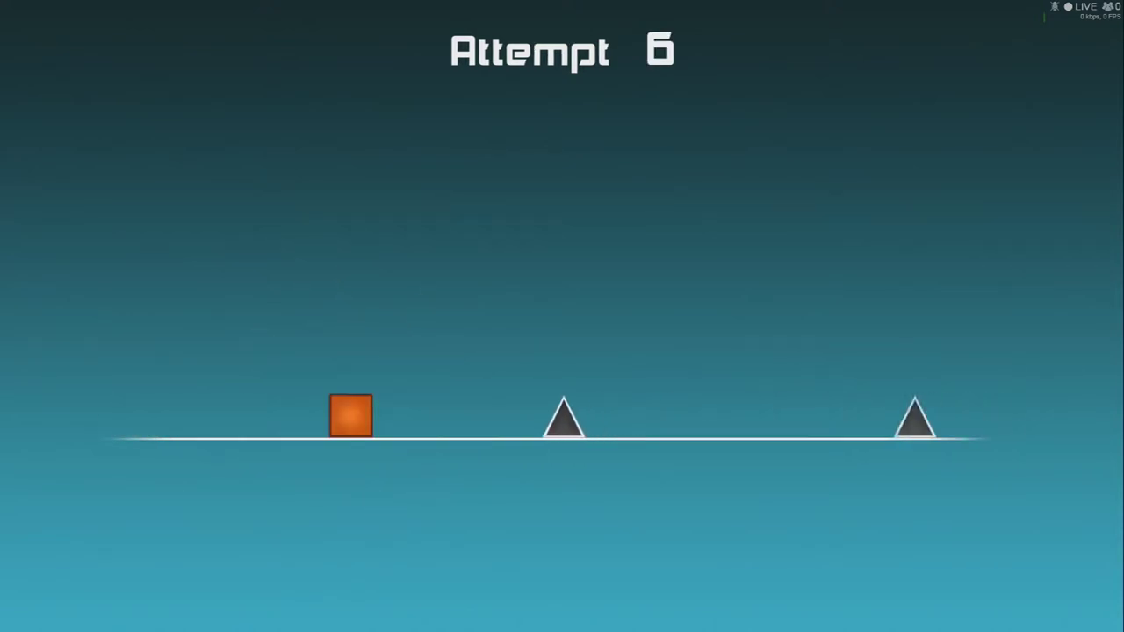
pyautogui.press('space')
pyautogui.press('space')
pyautogui.press('space')
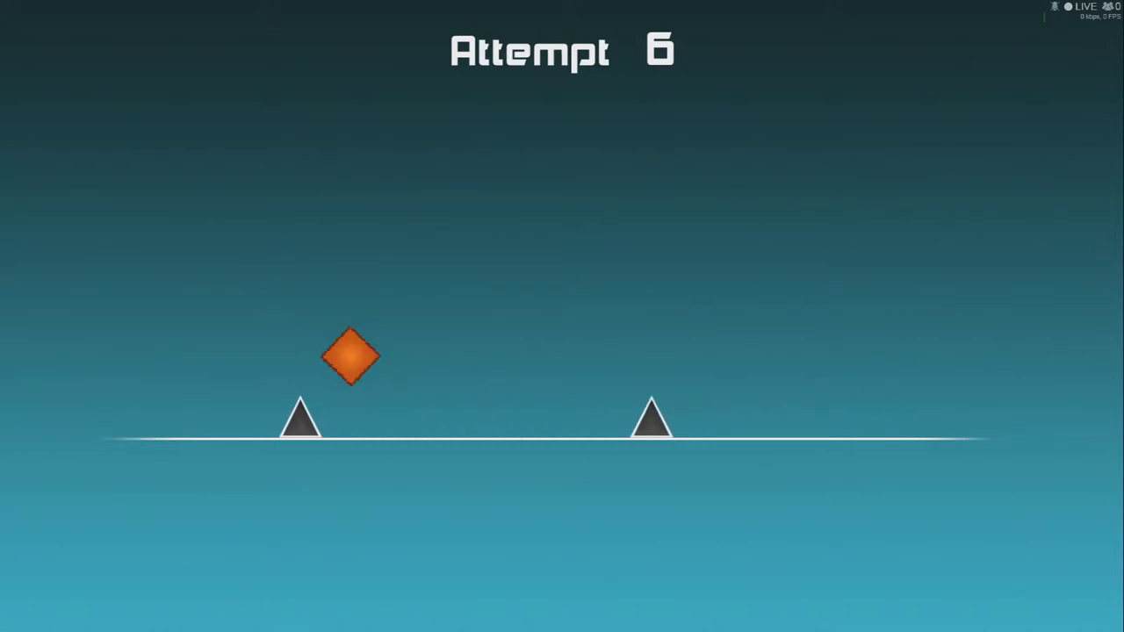
pyautogui.press('space')
pyautogui.press('space')
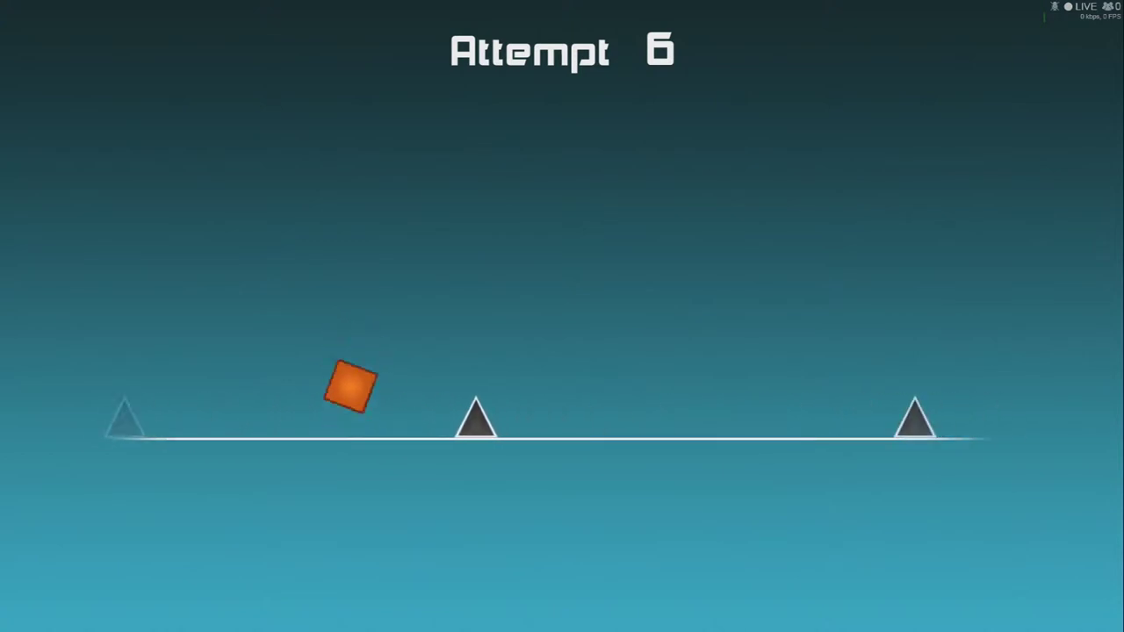
pyautogui.press('space')
pyautogui.press('space')
pyautogui.press('space')
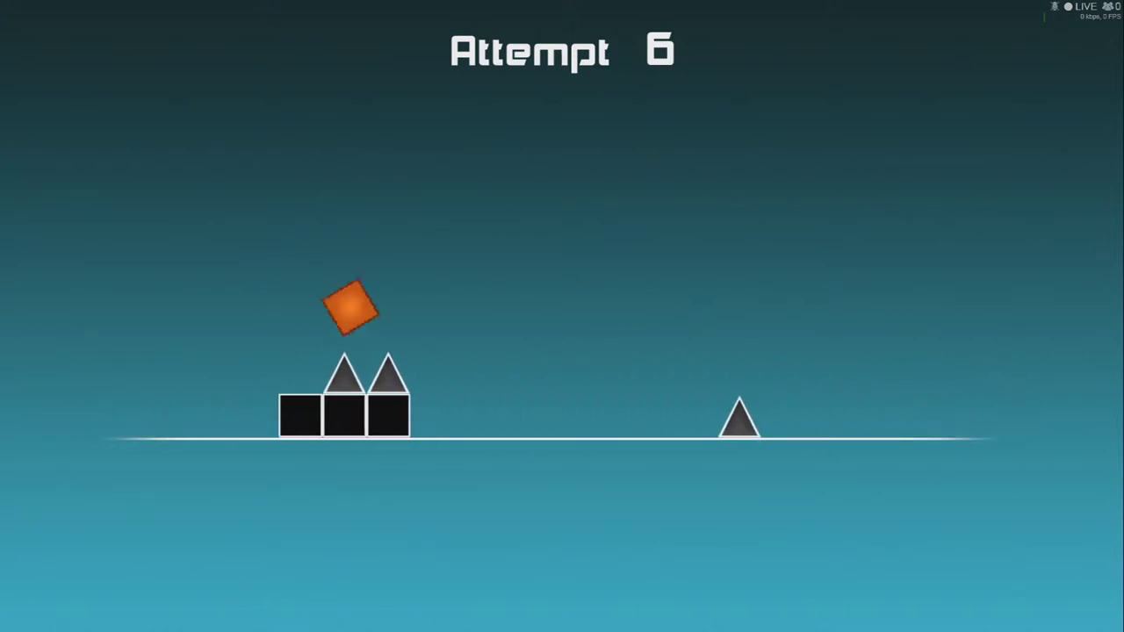
# Step: Jump spikes, land on the block past the pit, and clear the spike row
pyautogui.press('space')
pyautogui.press('space')
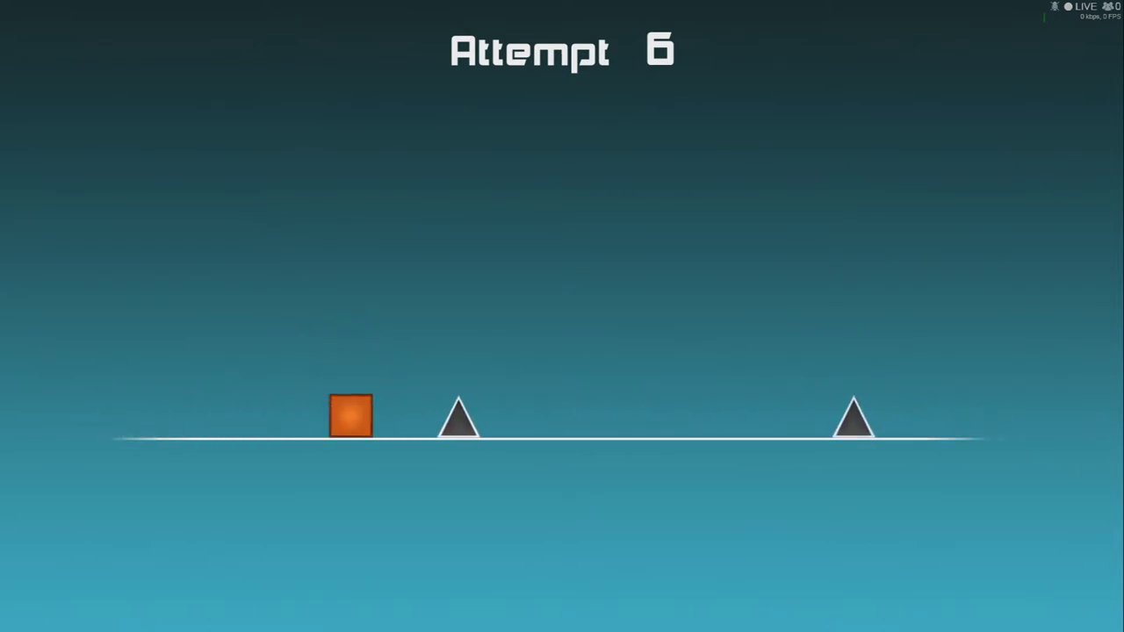
pyautogui.press('space')
pyautogui.press('space')
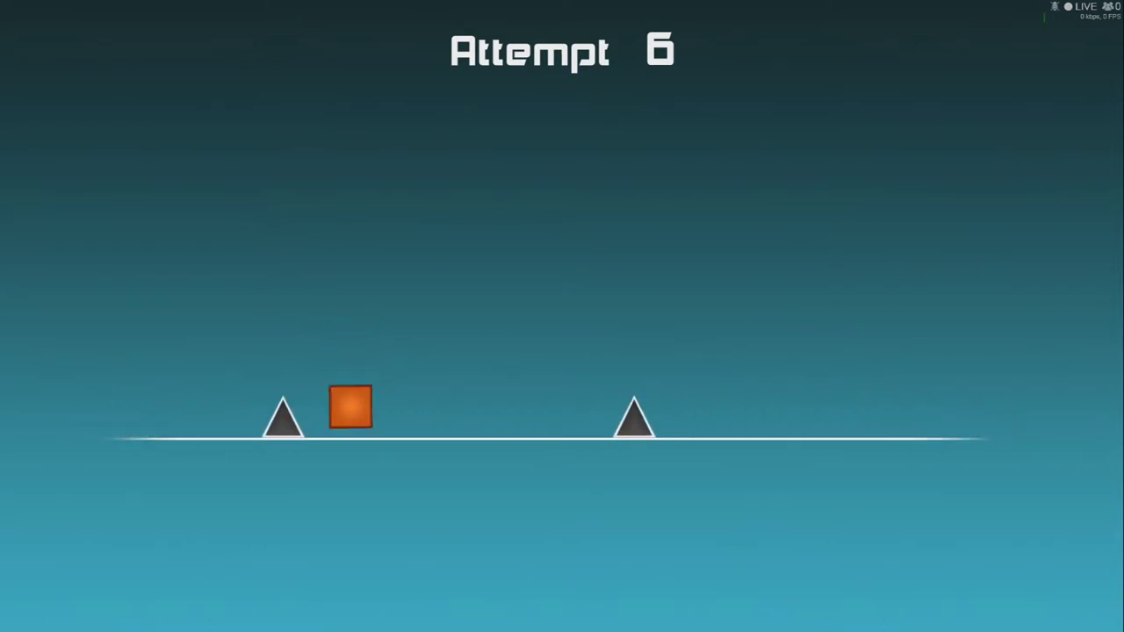
pyautogui.press('space')
pyautogui.press('space')
pyautogui.press('space')
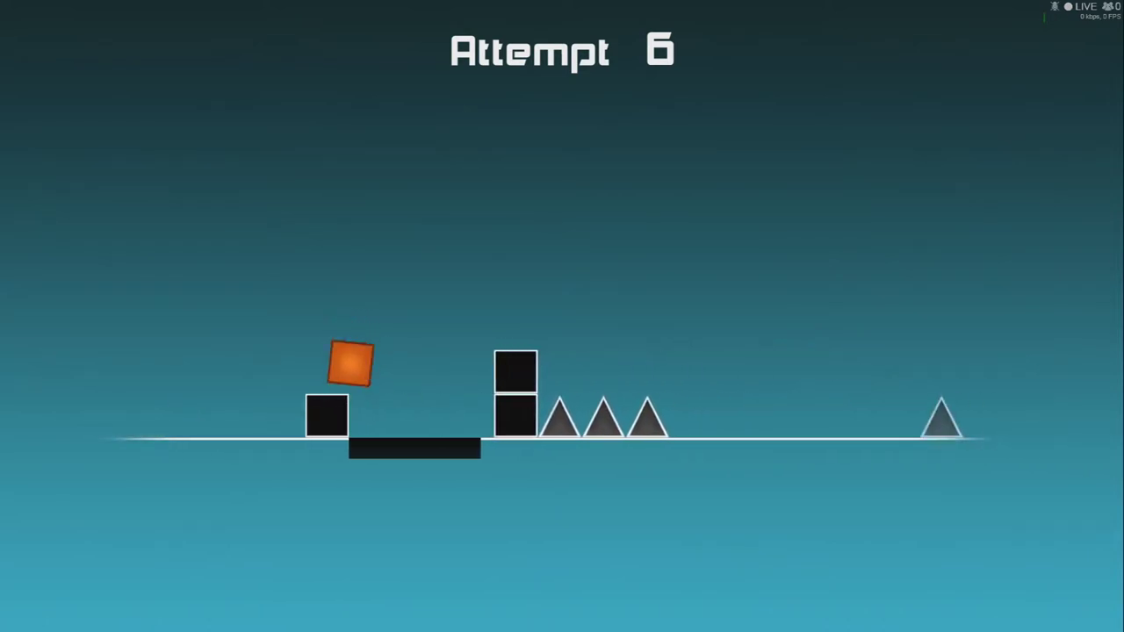
pyautogui.press('space')
pyautogui.press('space')
pyautogui.press('space')
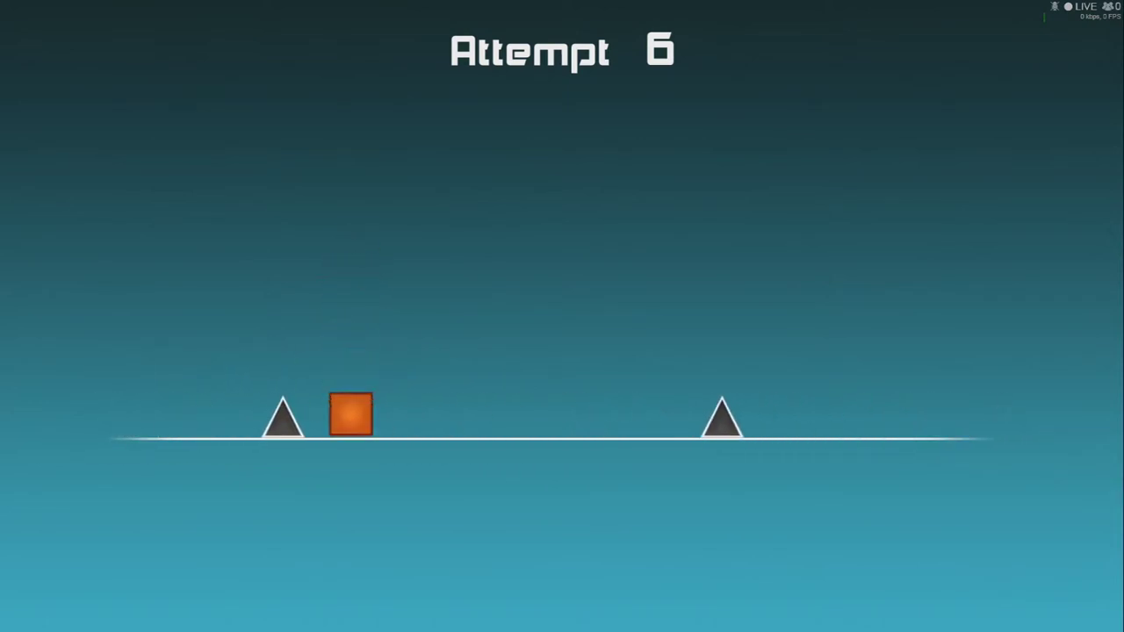
pyautogui.press('space')
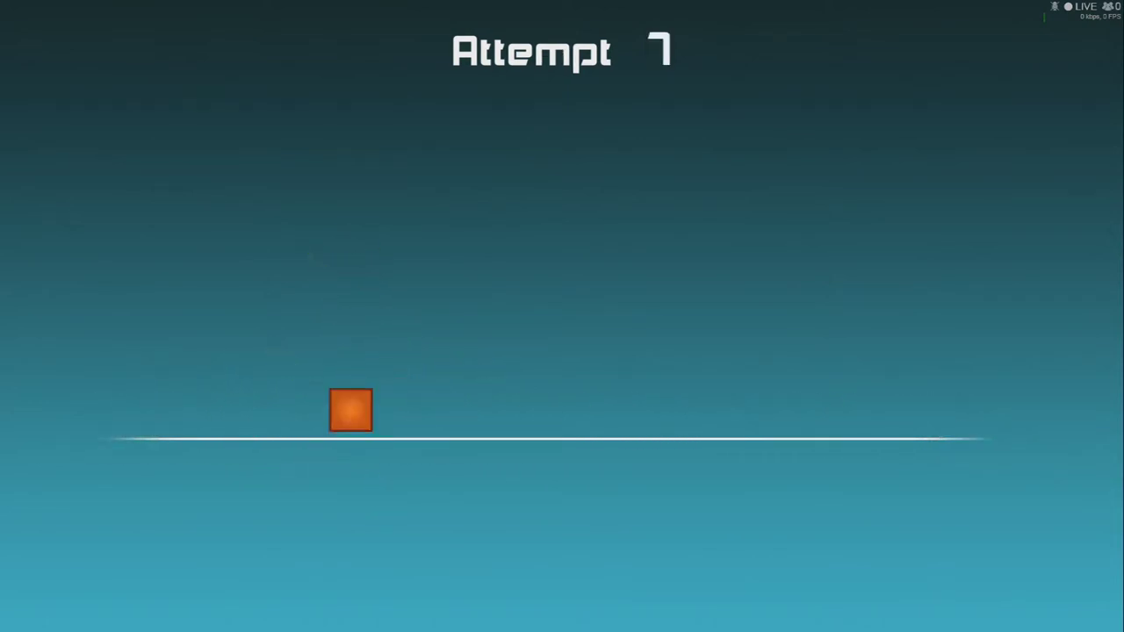
# Step: Hop the cube over spikes and a double spike, then onto the spiked blocks
pyautogui.press('space')
pyautogui.press('space')
pyautogui.press('space')
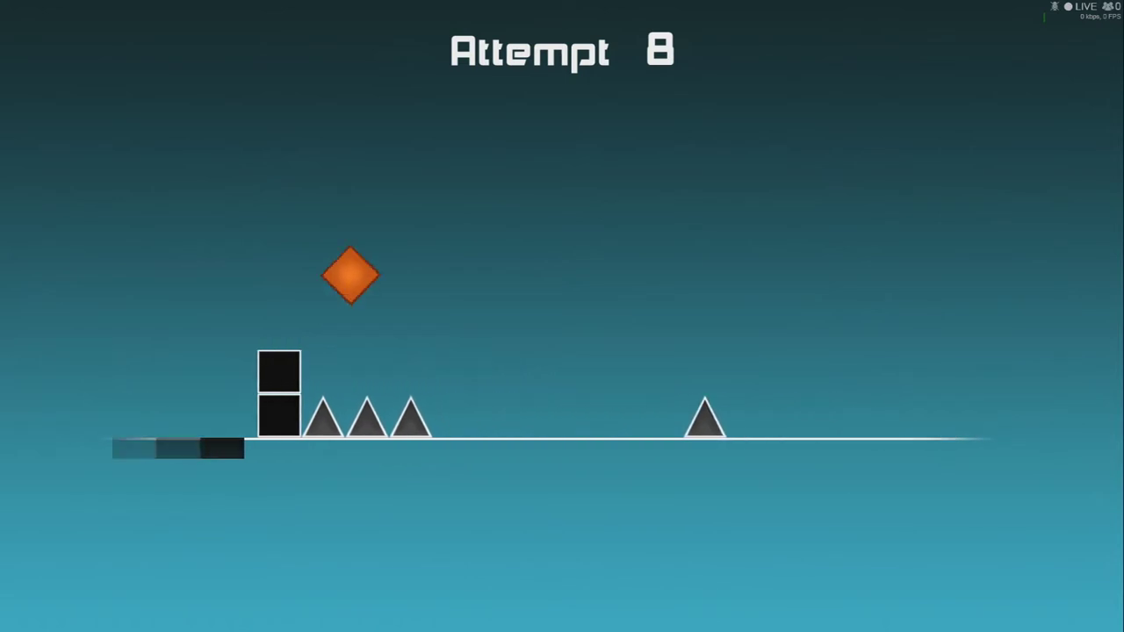
pyautogui.press('space')
pyautogui.press('space')
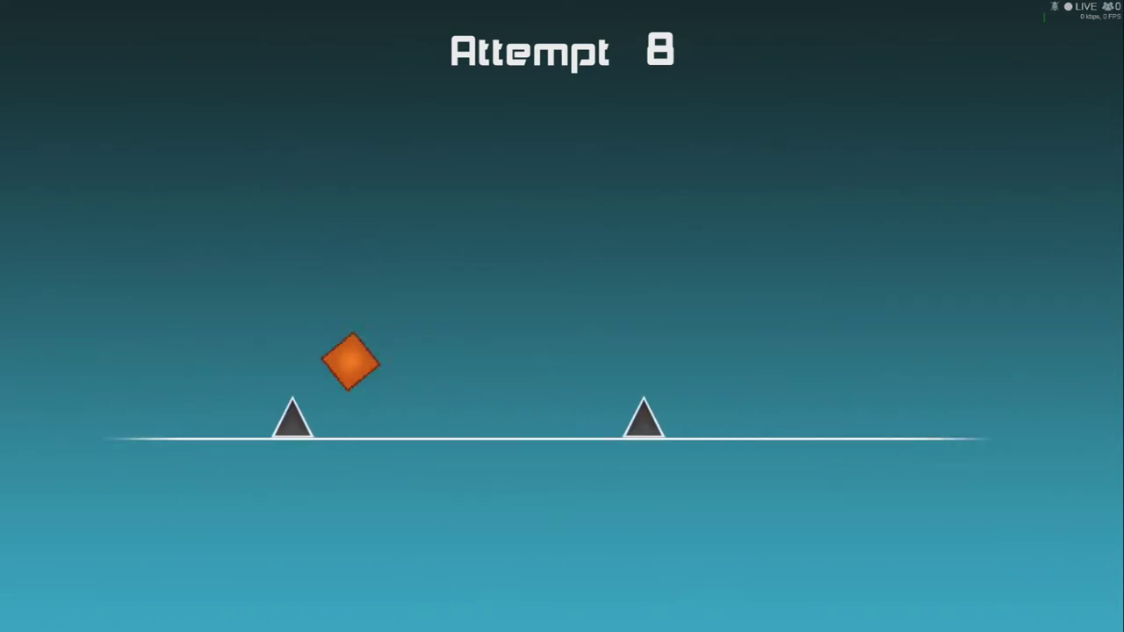
pyautogui.press('space')
pyautogui.press('space')
pyautogui.press('space')
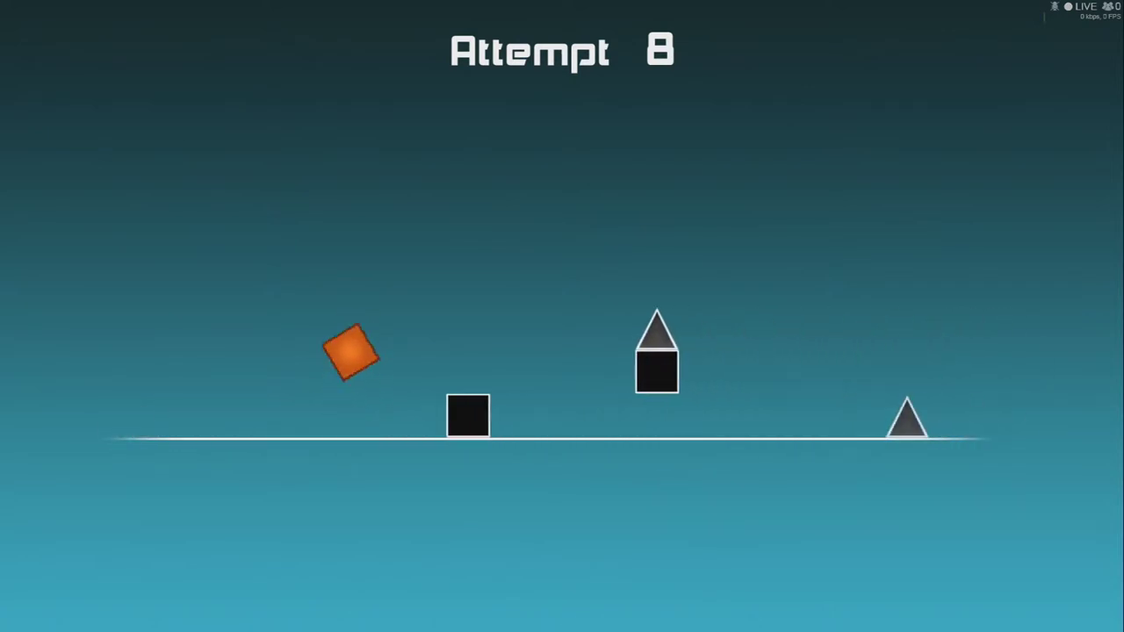
pyautogui.press('space')
pyautogui.press('space')
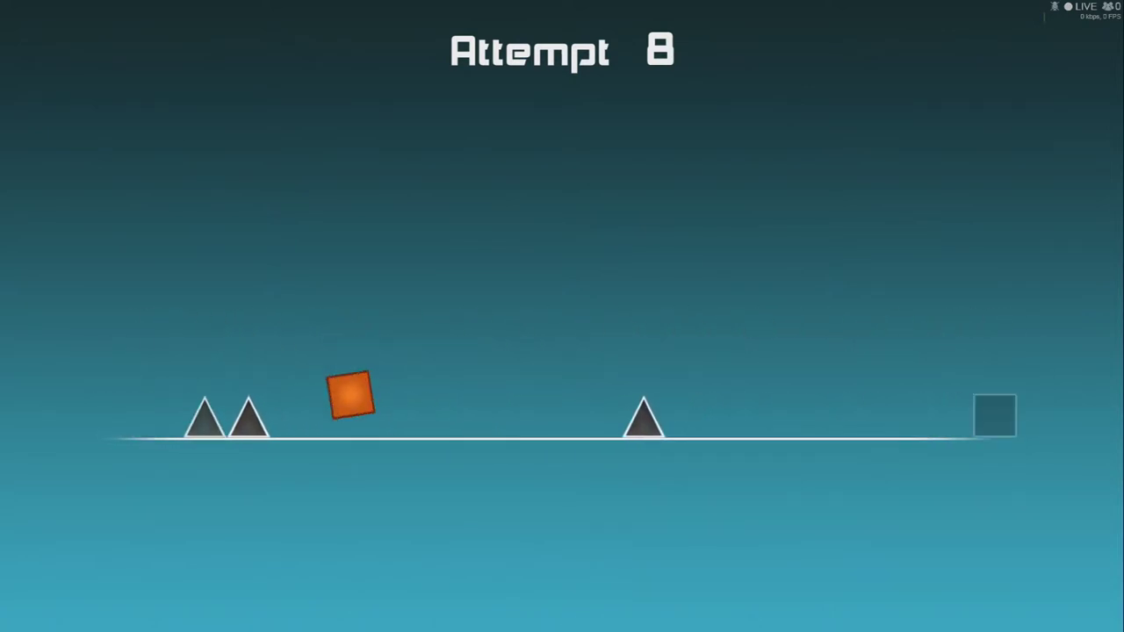
pyautogui.press('space')
pyautogui.press('space')
pyautogui.press('space')
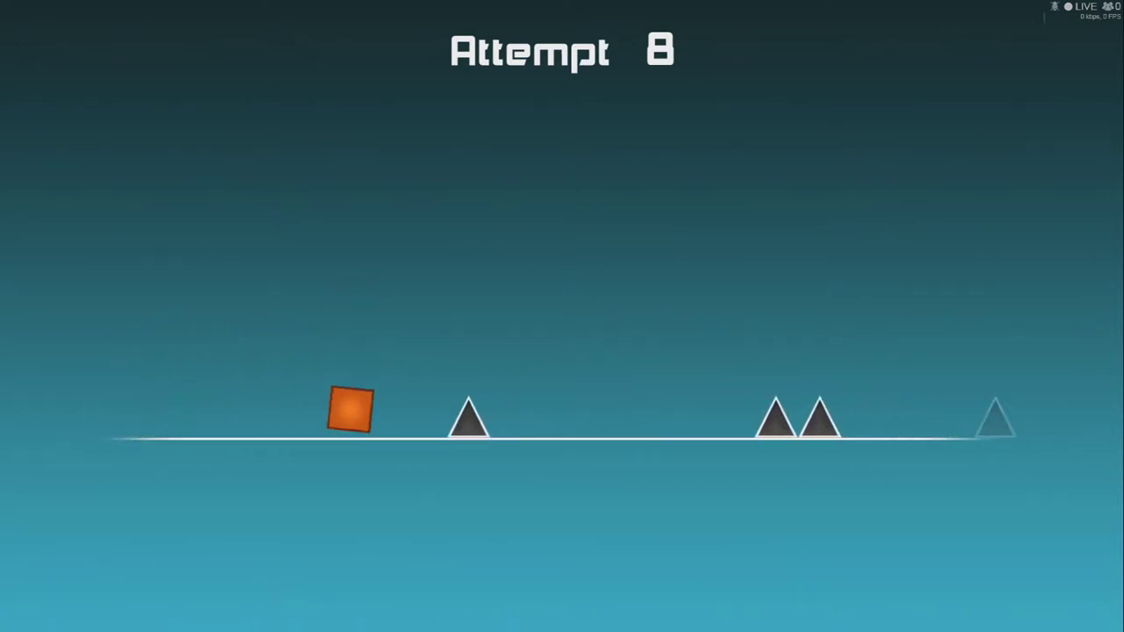
pyautogui.press('space')
pyautogui.press('space')
pyautogui.press('space')
pyautogui.press('space')
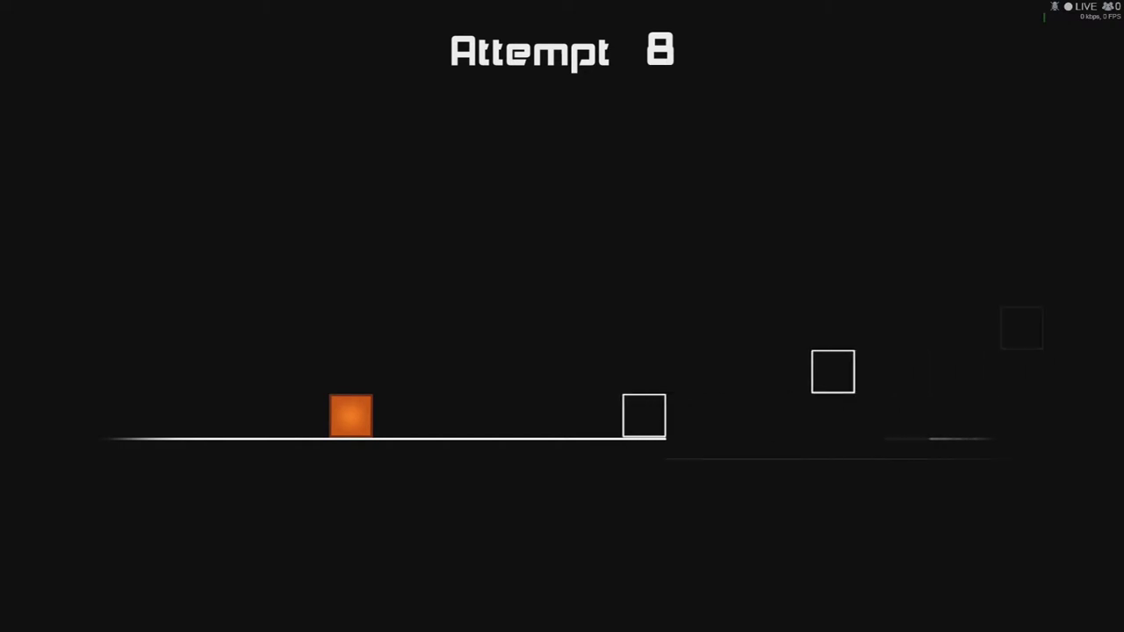
# Step: Climb the block staircase, then jump spikes toward the black blocks
pyautogui.press('space')
pyautogui.press('space')
pyautogui.press('space')
pyautogui.press('space')
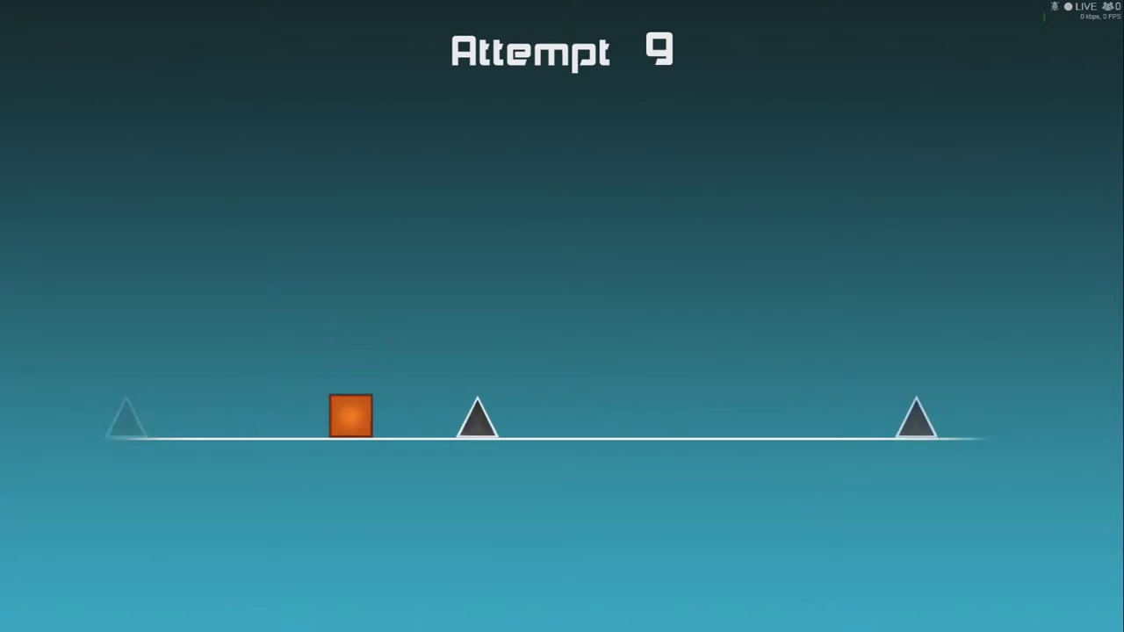
pyautogui.press('space')
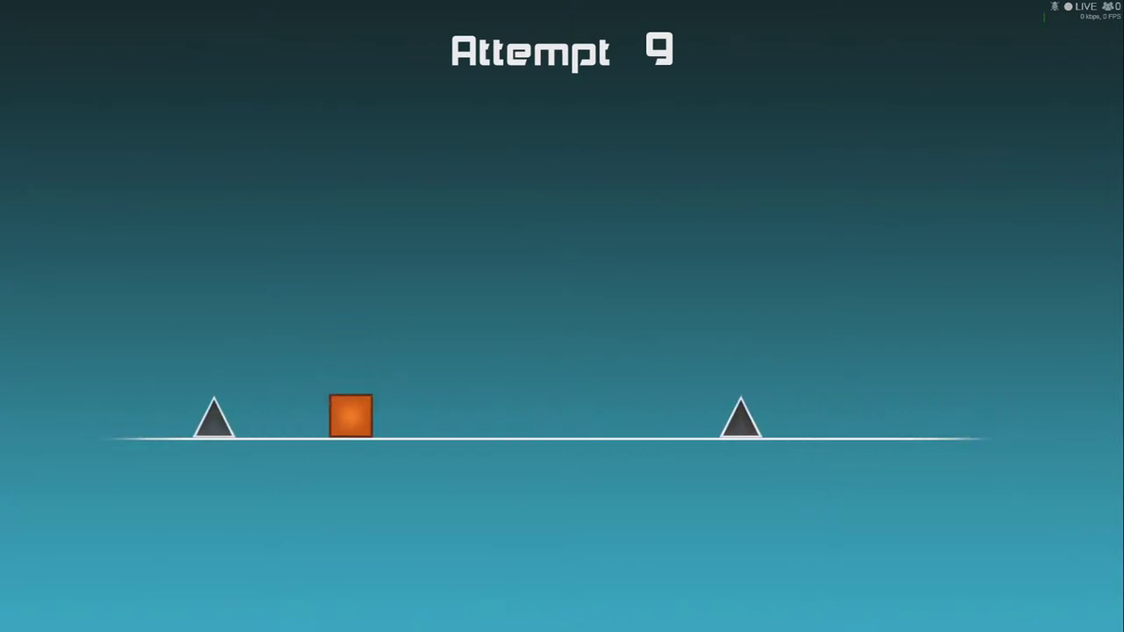
pyautogui.press('space')
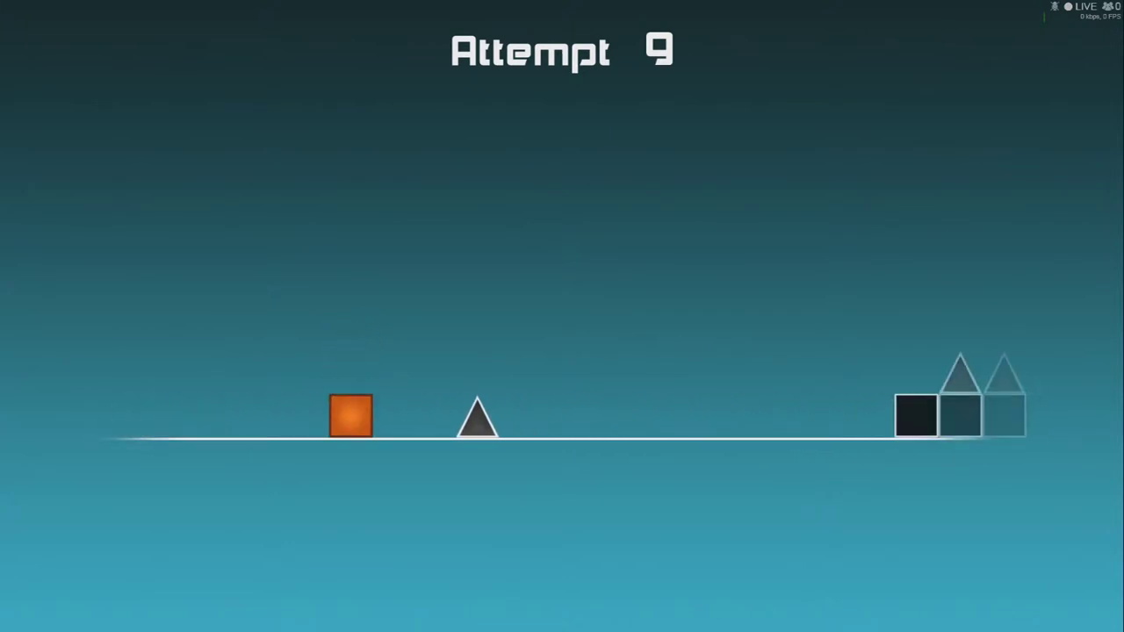
pyautogui.press('space')
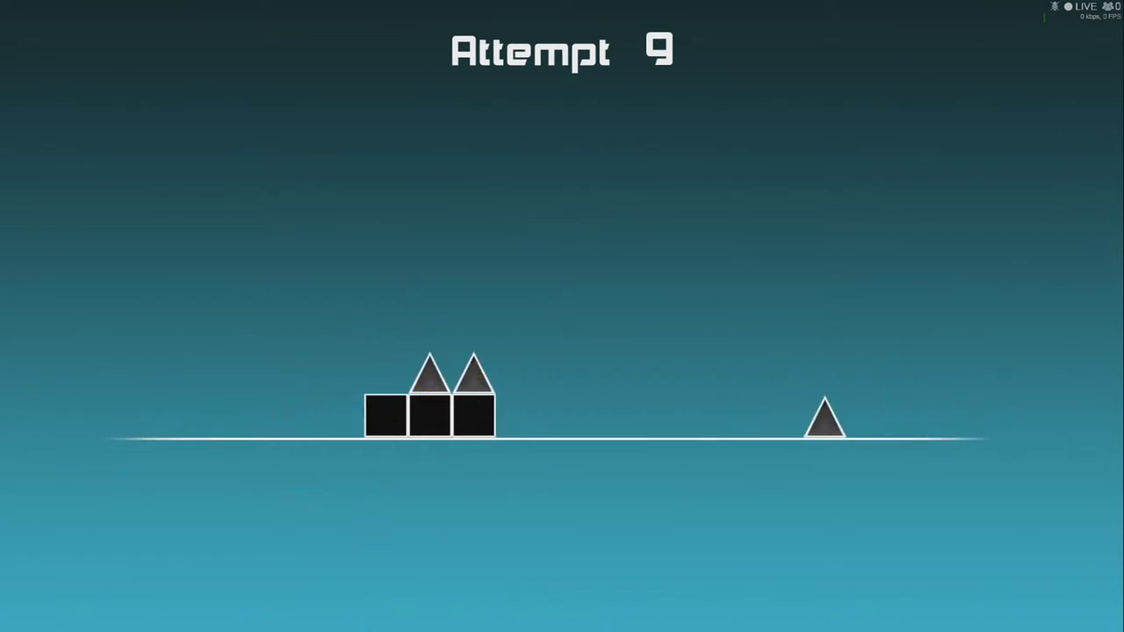
# Step: On the new attempt, clear the early spikes and the spiked blocks
pyautogui.press('space')
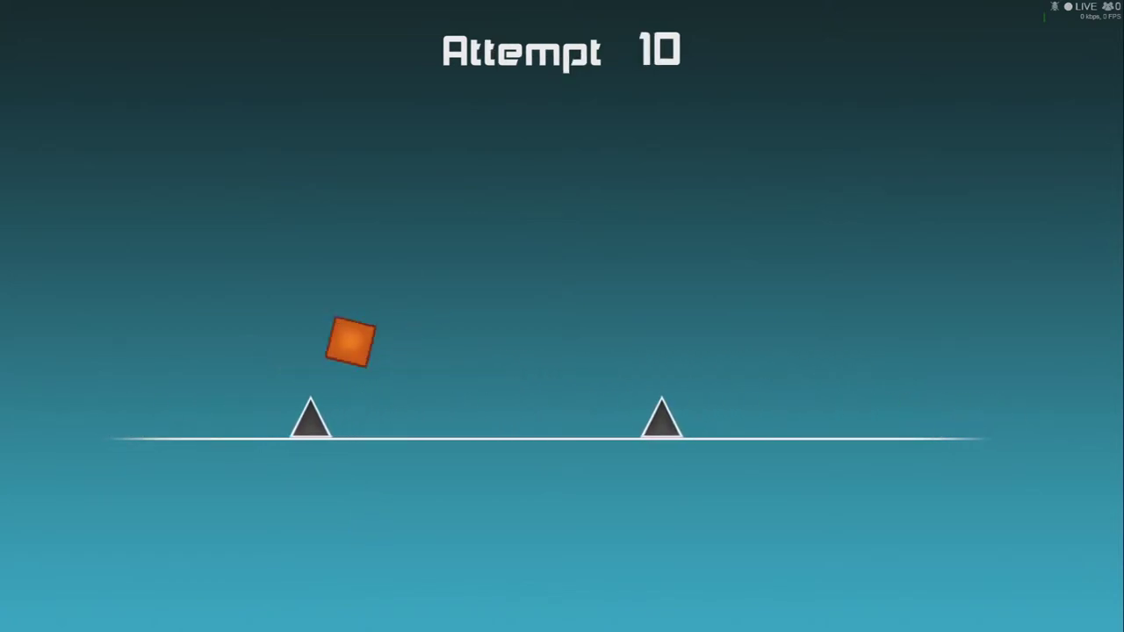
pyautogui.press('space')
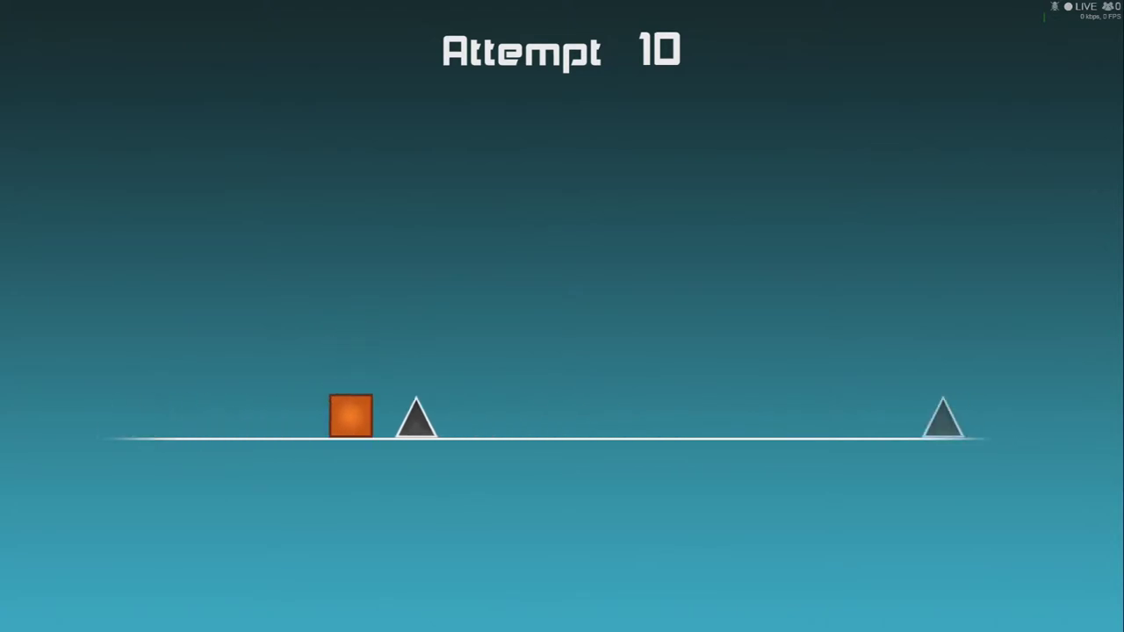
pyautogui.press('space')
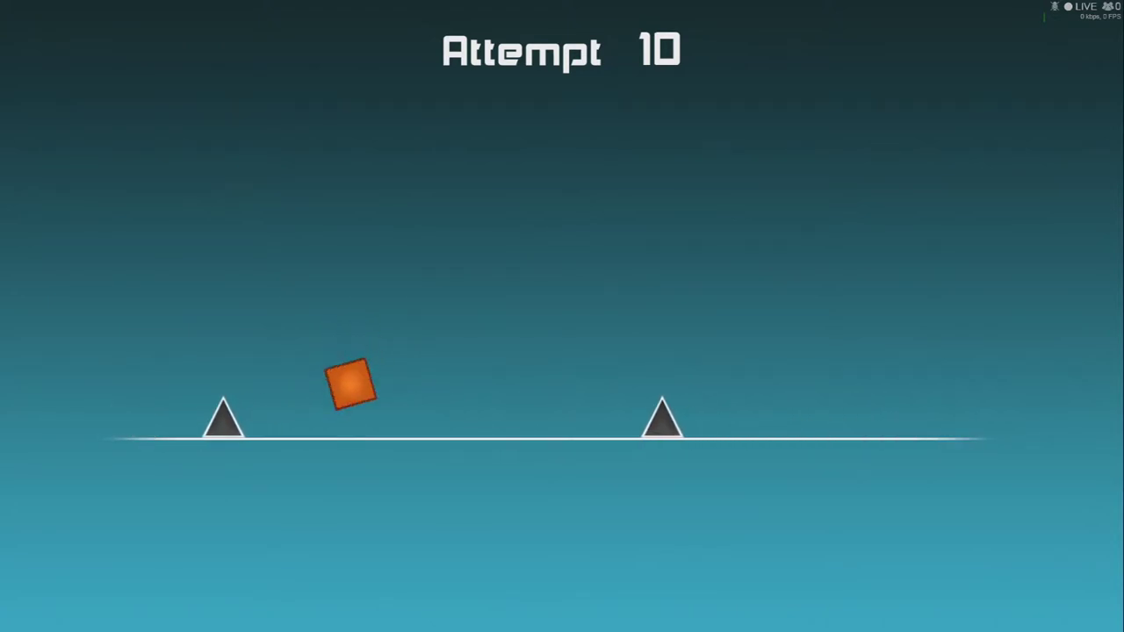
pyautogui.press('space')
pyautogui.press('space')
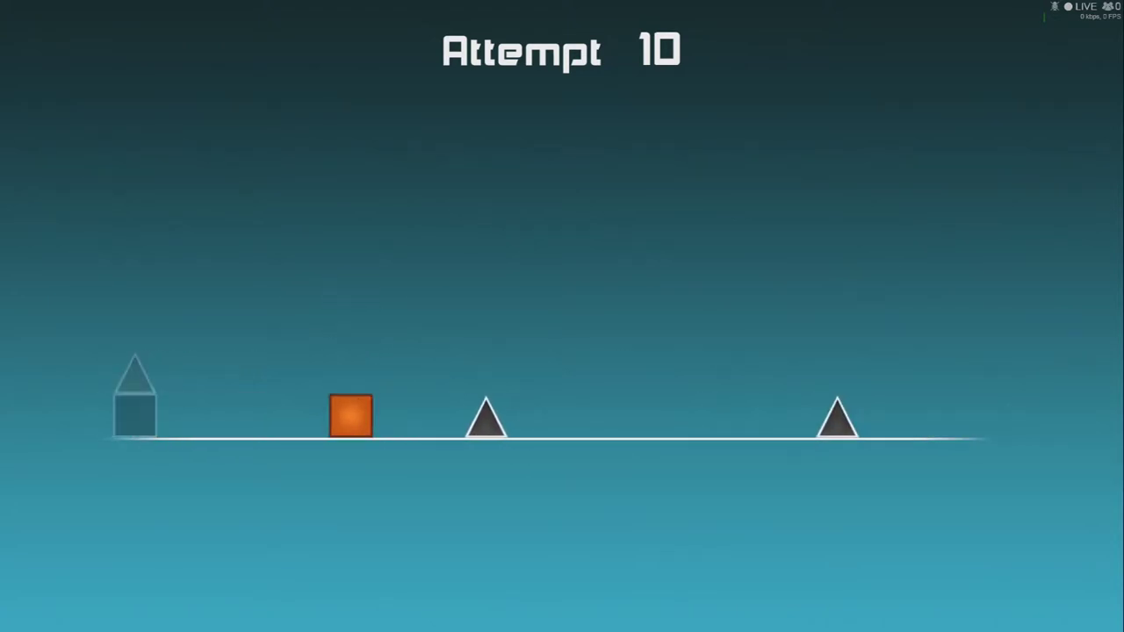
pyautogui.press('space')
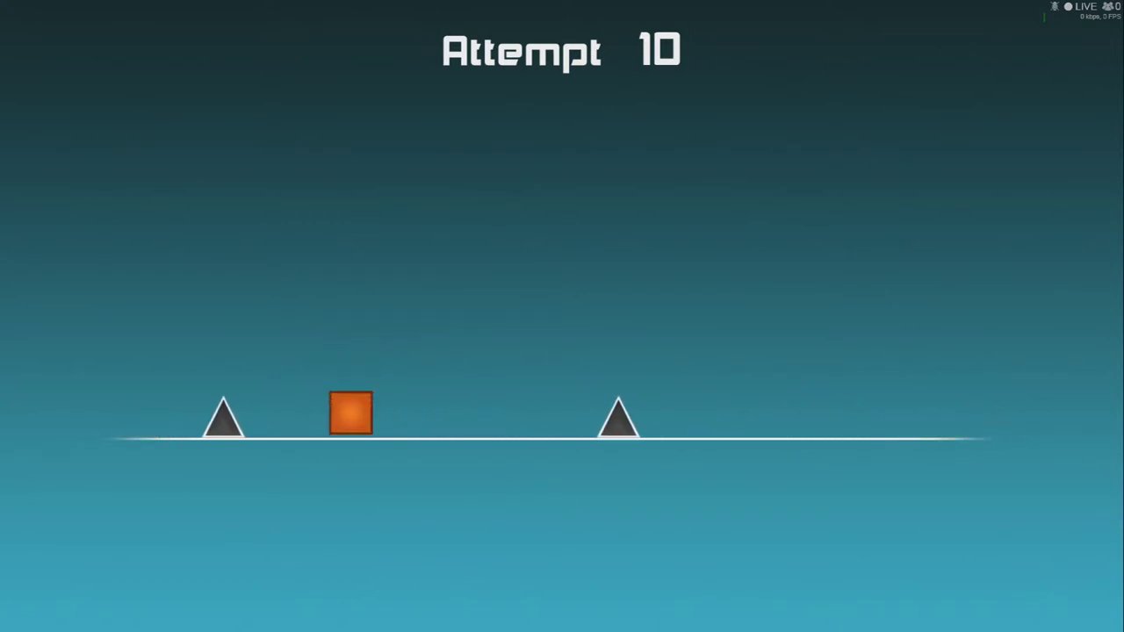
pyautogui.press('space')
pyautogui.press('space')
pyautogui.press('space')
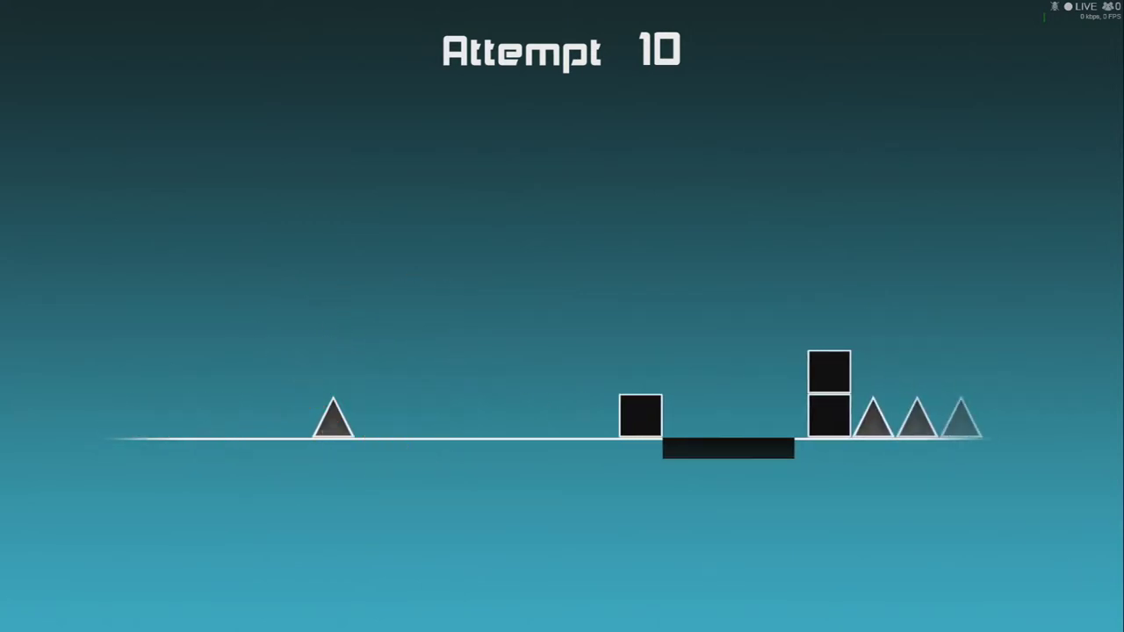
# Step: Jump the approaching spikes, then try to clear the spike and black blocks
pyautogui.press('space')
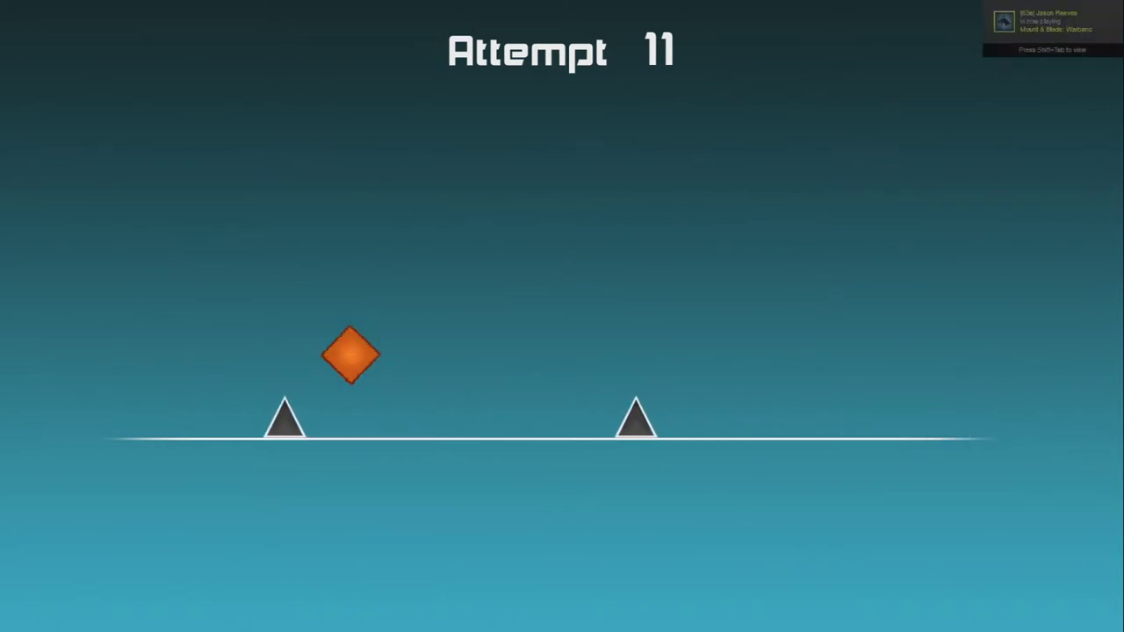
pyautogui.press('space')
pyautogui.press('space')
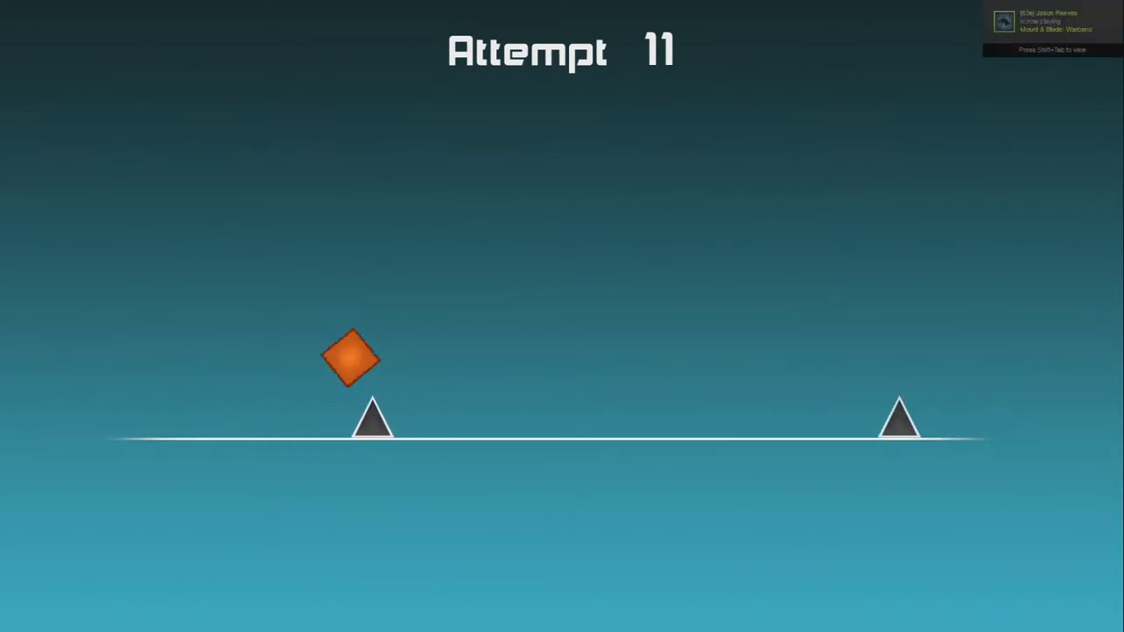
pyautogui.press('space')
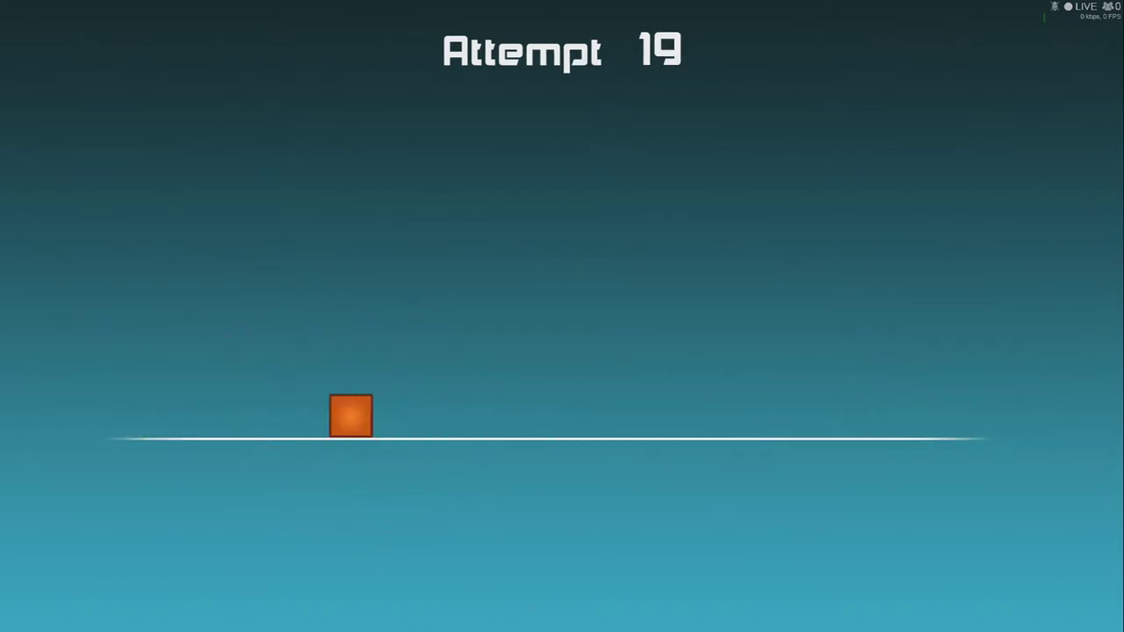
pyautogui.press('space')
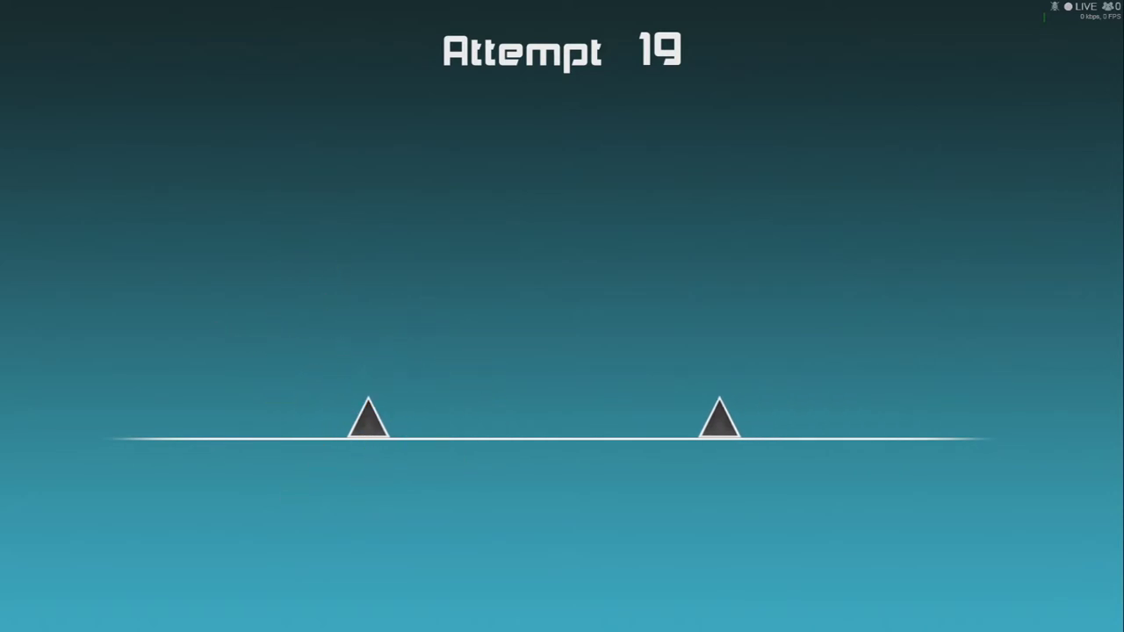
pyautogui.press('space')
pyautogui.press('space')
pyautogui.press('space')
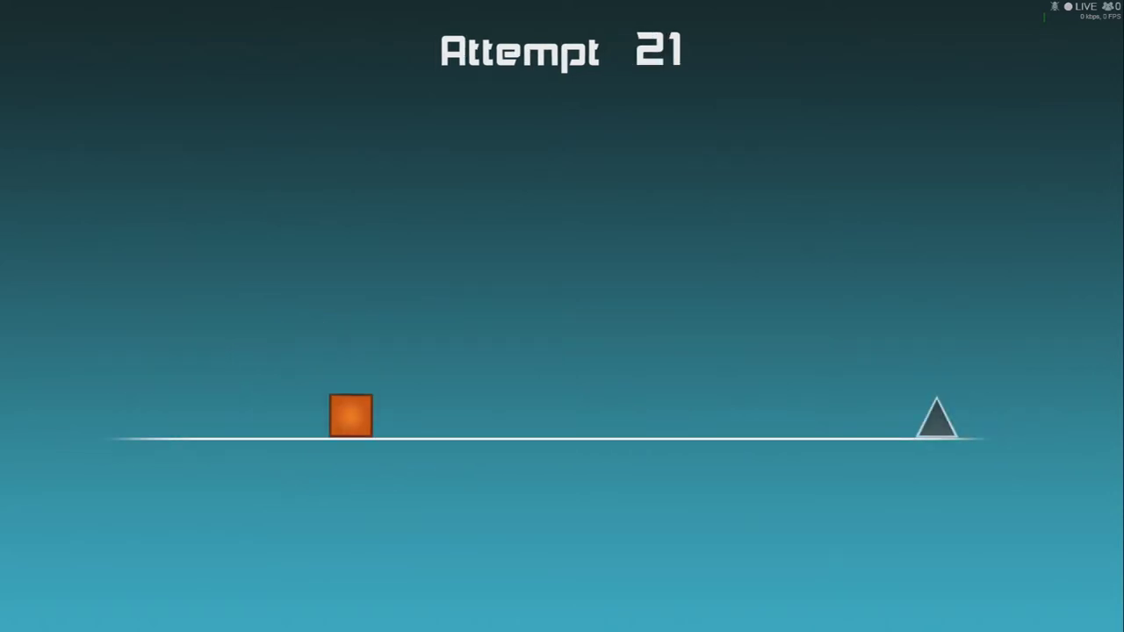
# Step: Hop early spikes across several quick failed runs, reaching attempt 24
pyautogui.press('space')
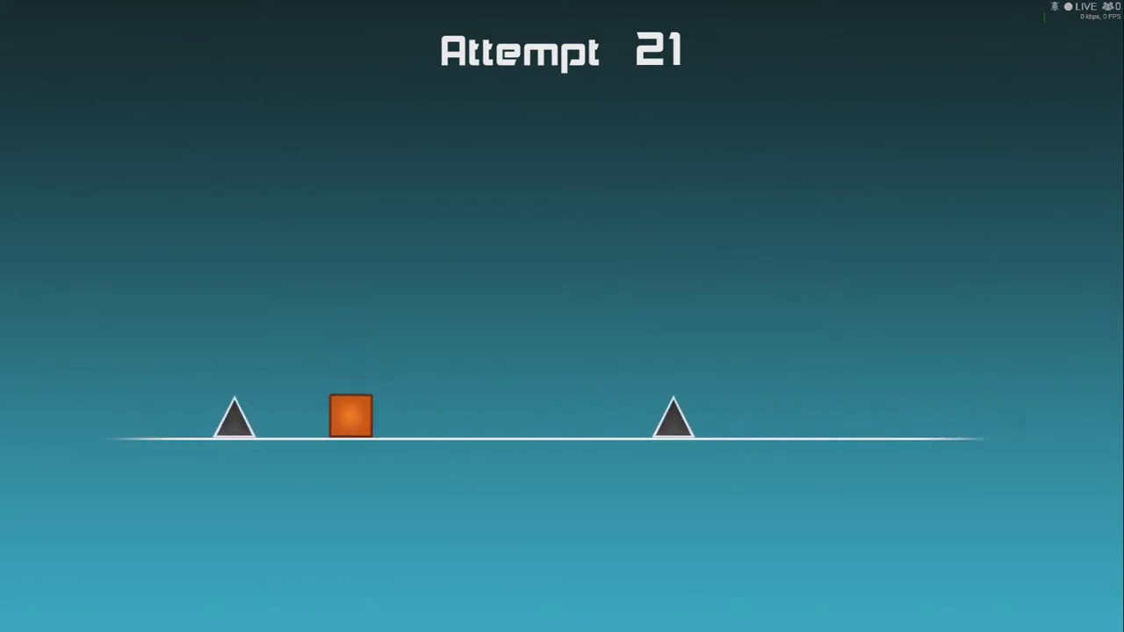
pyautogui.press('space')
pyautogui.press('space')
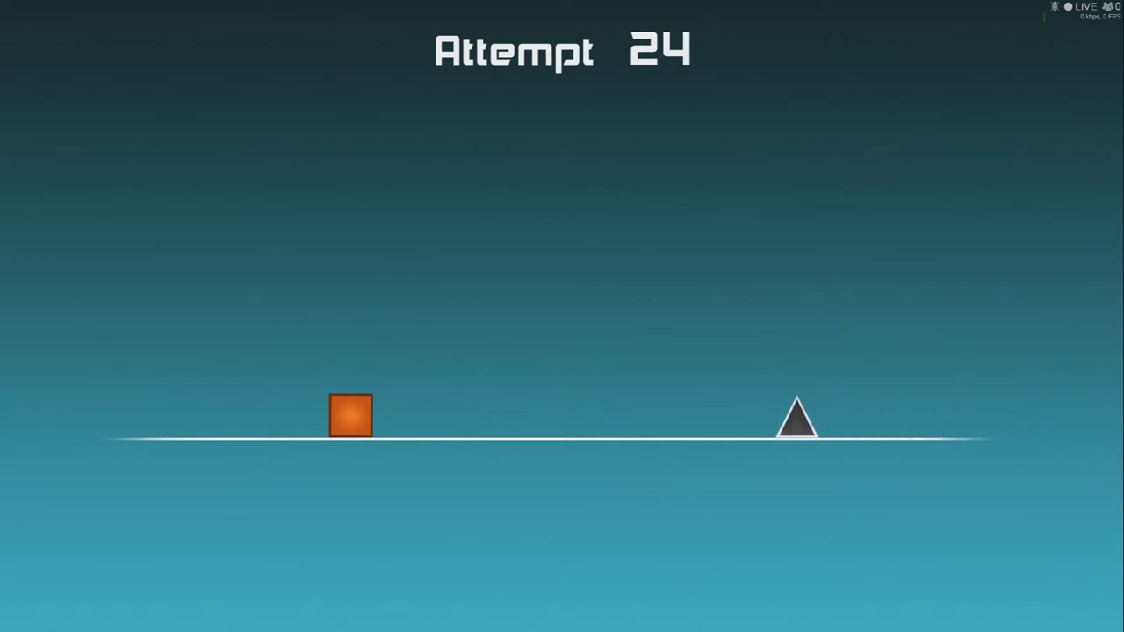
pyautogui.press('space')
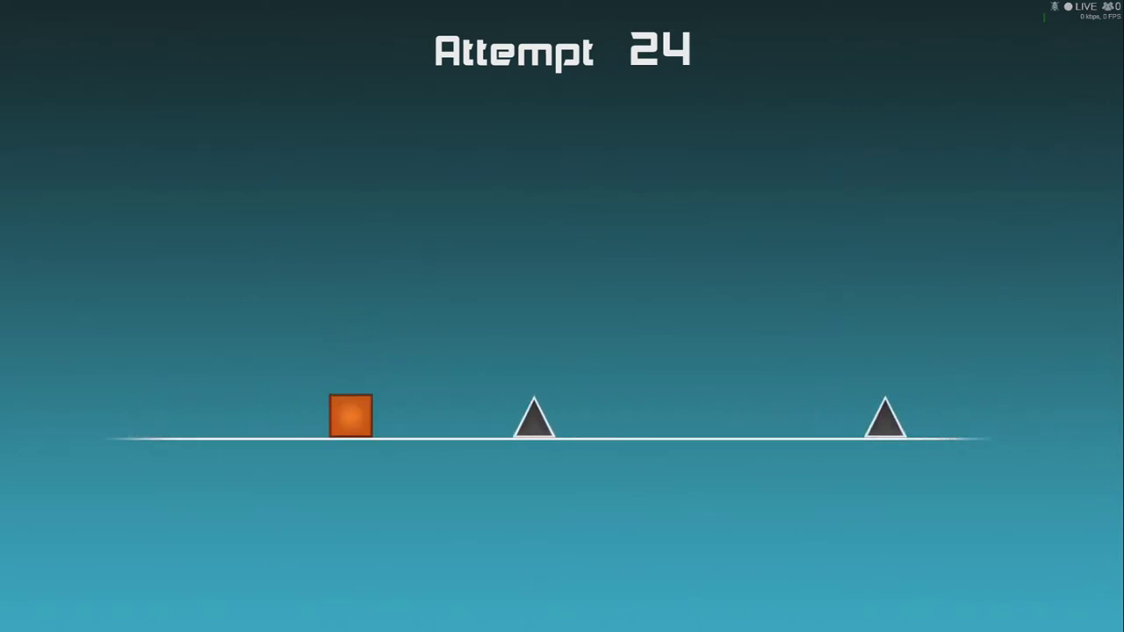
pyautogui.press('space')
pyautogui.press('space')
pyautogui.press('space')
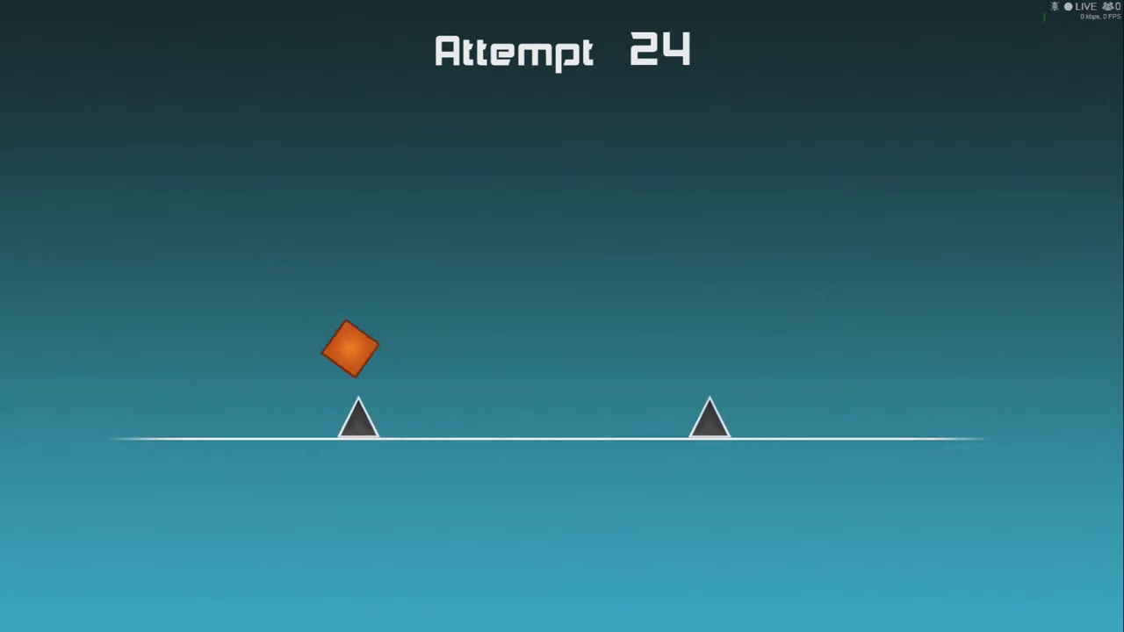
pyautogui.press('space')
pyautogui.press('space')
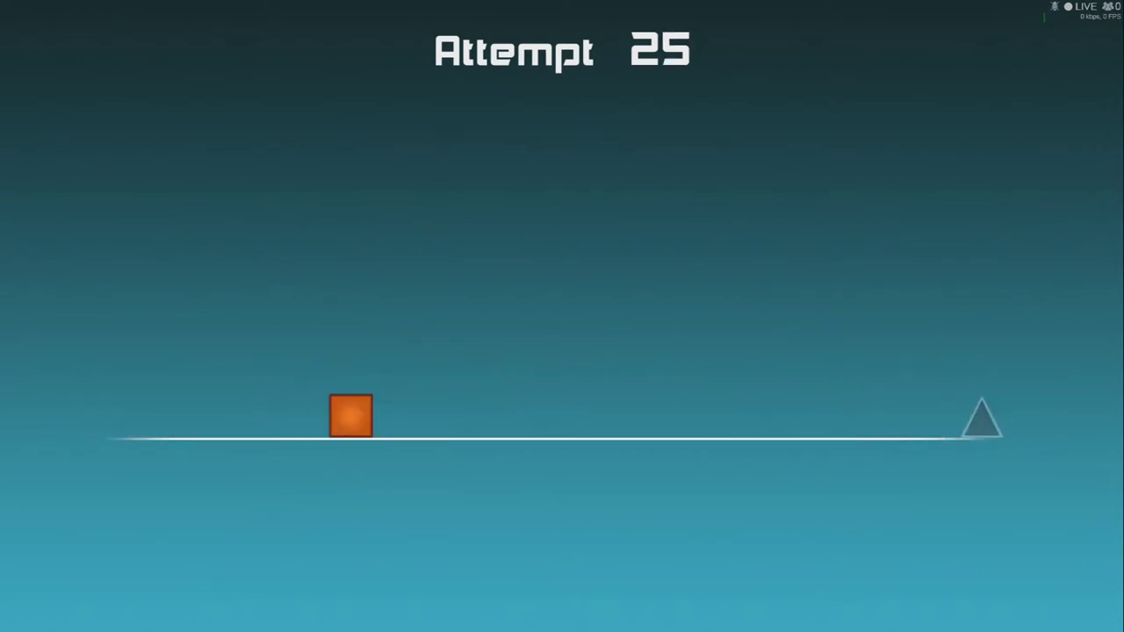
# Step: Jump three spikes and leap toward the spiked black blocks before crashing
pyautogui.press('space')
pyautogui.press('space')
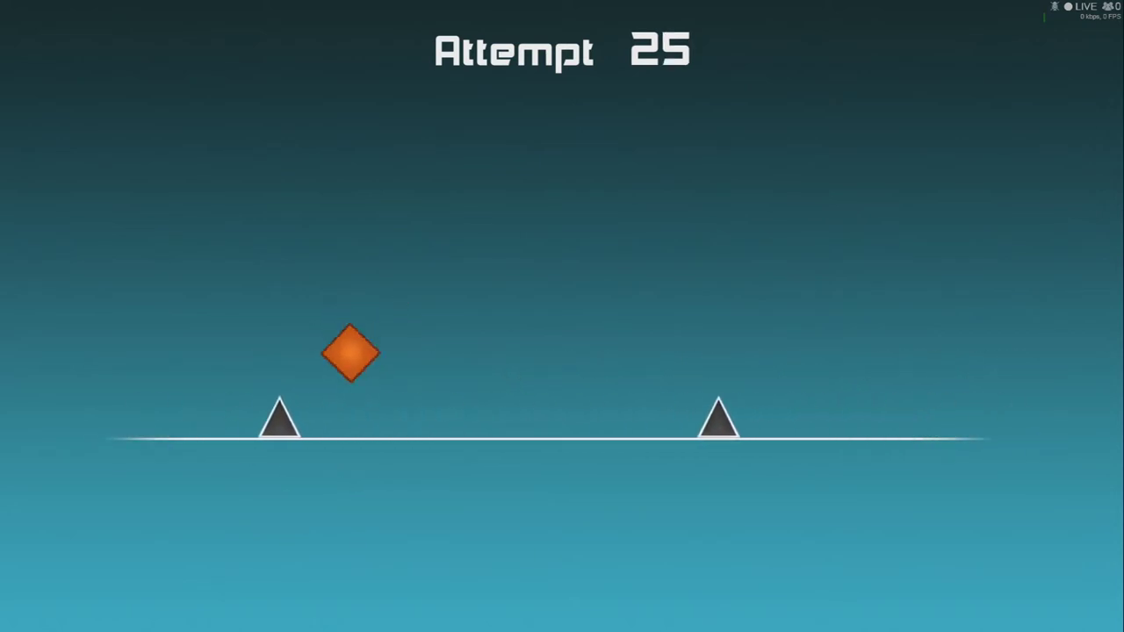
pyautogui.press('space')
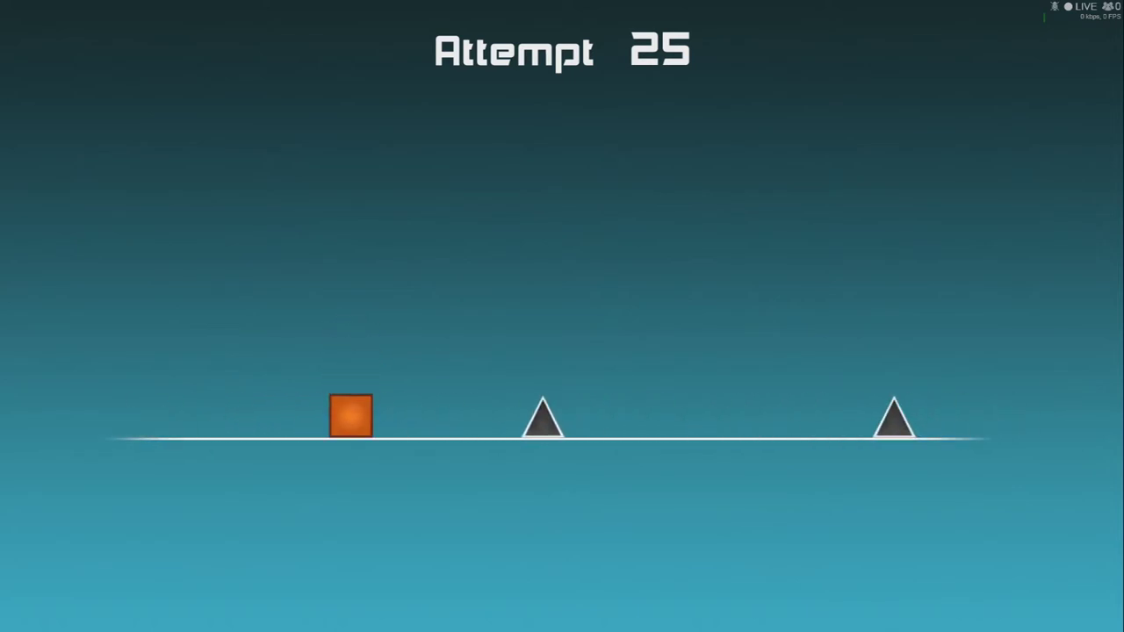
pyautogui.press('space')
pyautogui.press('space')
pyautogui.press('space')
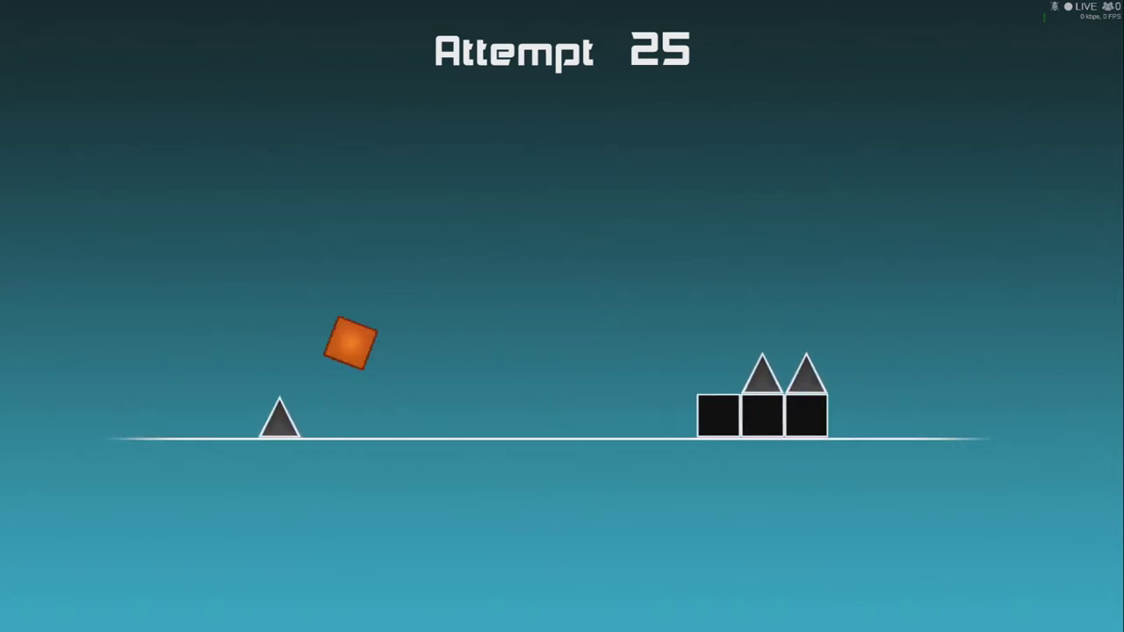
pyautogui.press('space')
pyautogui.press('space')
pyautogui.press('space')
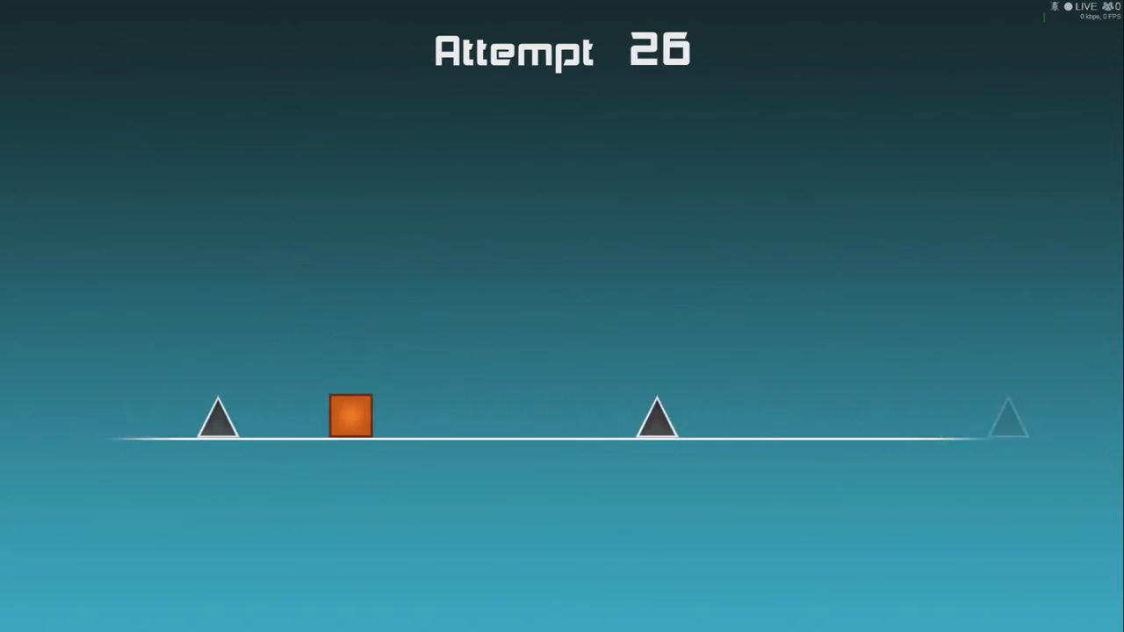
pyautogui.press('space')
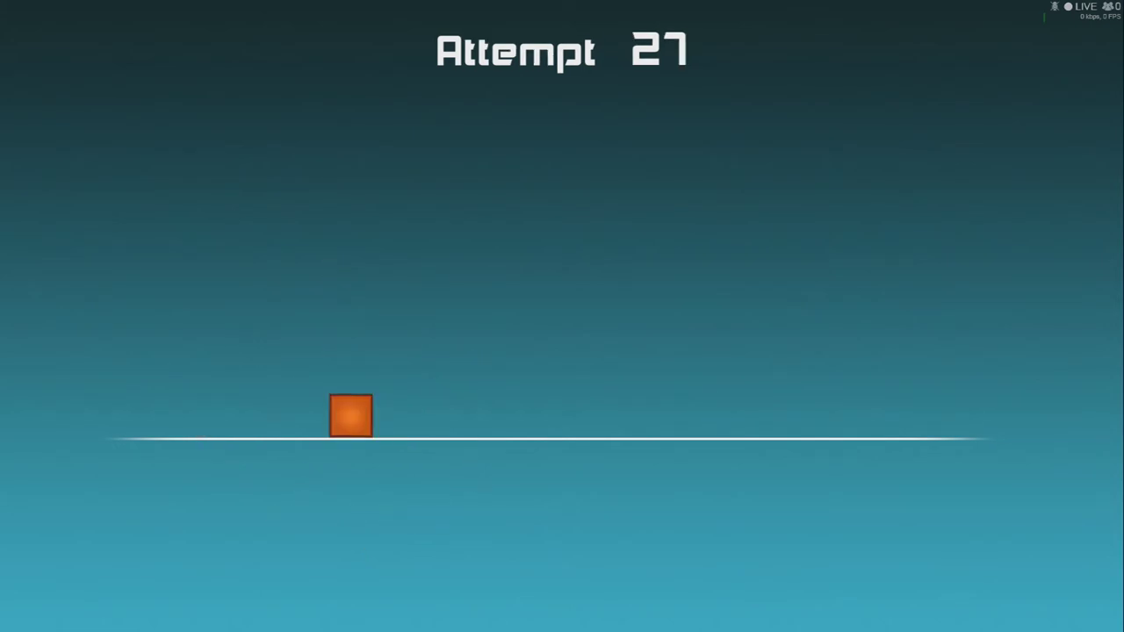
# Step: On attempt 28, clear the spikes and spiked blocks, then jump the block and pit
pyautogui.press('space')
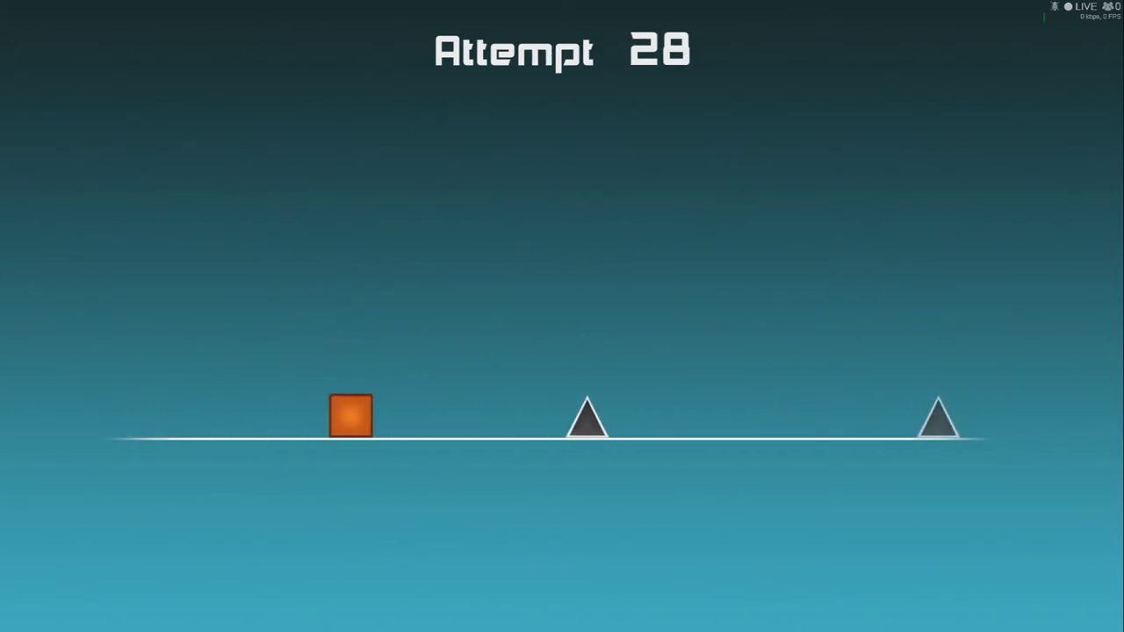
pyautogui.press('space')
pyautogui.press('space')
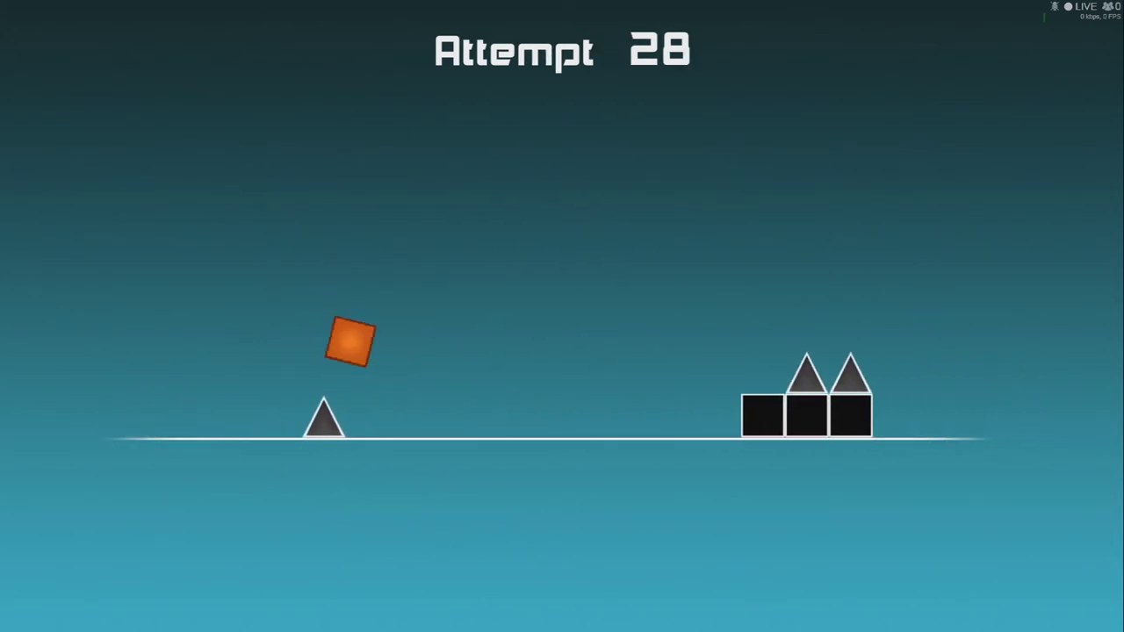
pyautogui.press('space')
pyautogui.press('space')
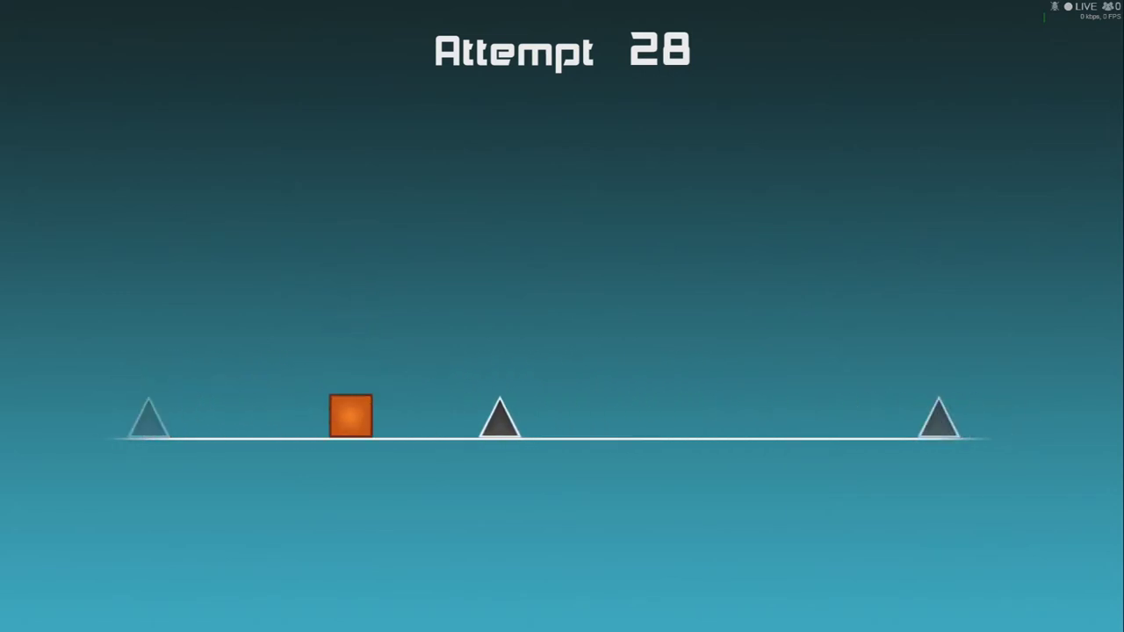
pyautogui.press('space')
pyautogui.press('space')
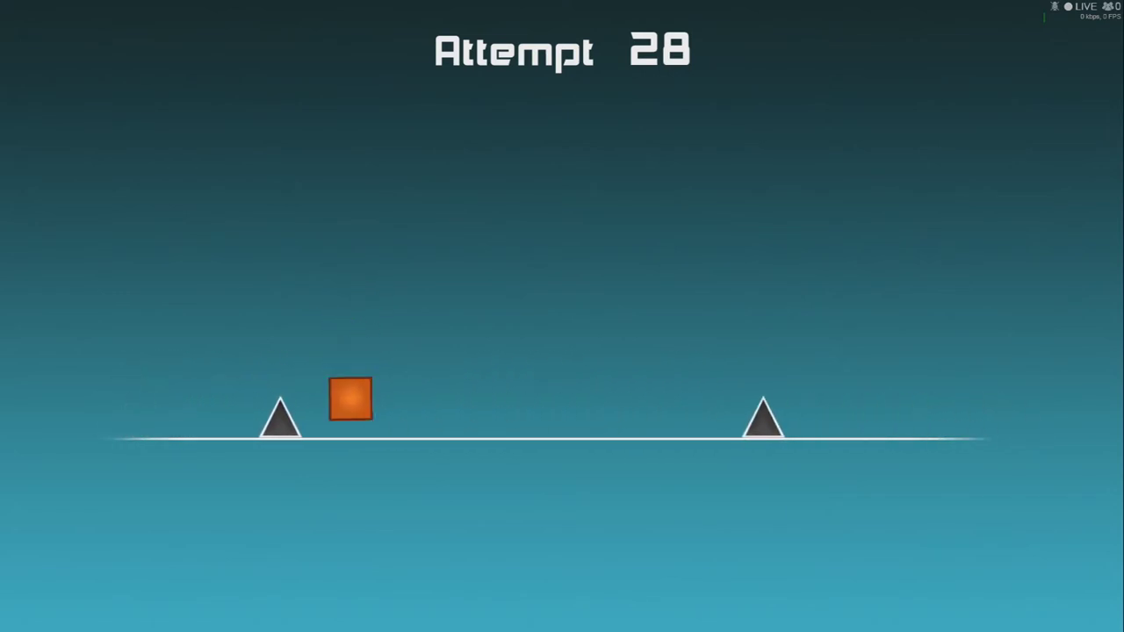
pyautogui.press('space')
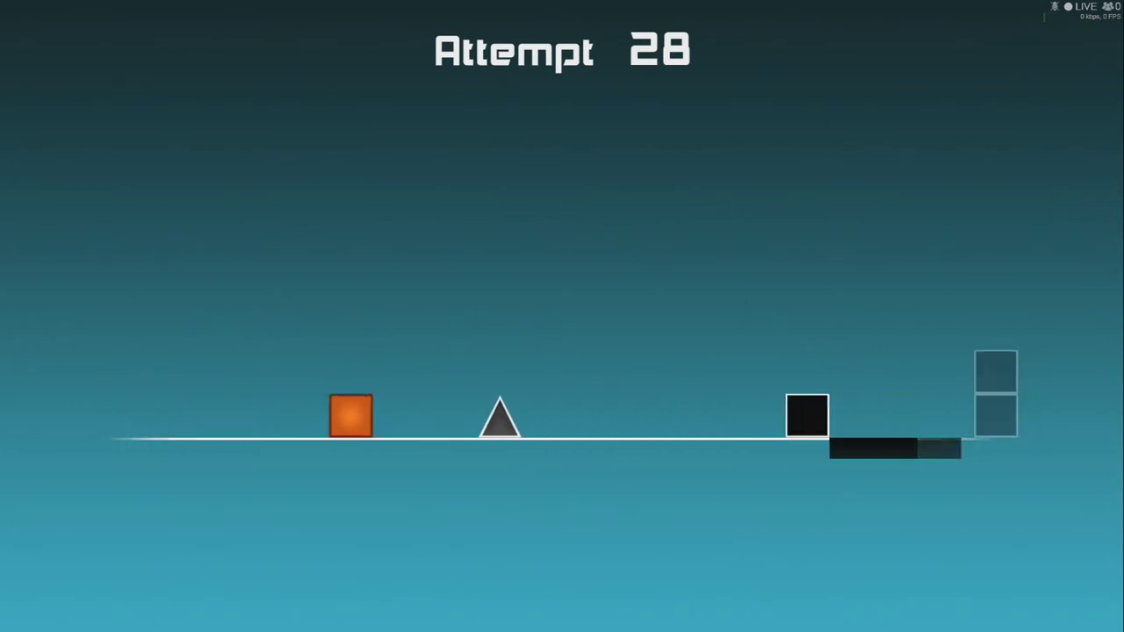
pyautogui.press('space')
pyautogui.press('space')
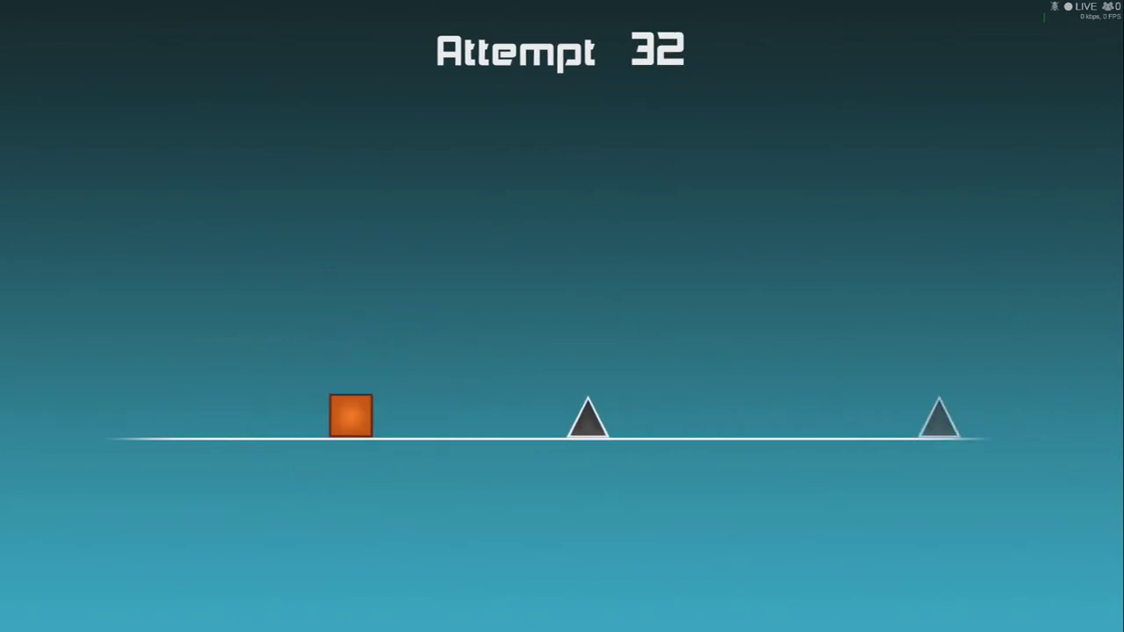
# Step: Clear two spikes, the spiked blocks and later spikes, reaching the block before the pit
pyautogui.press('space')
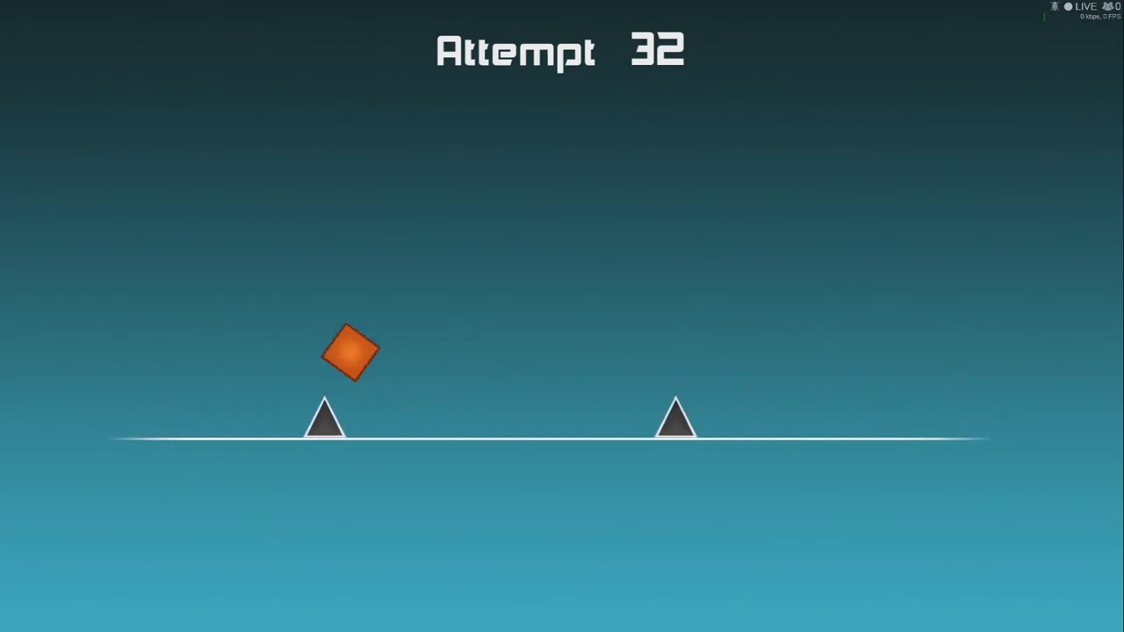
pyautogui.press('space')
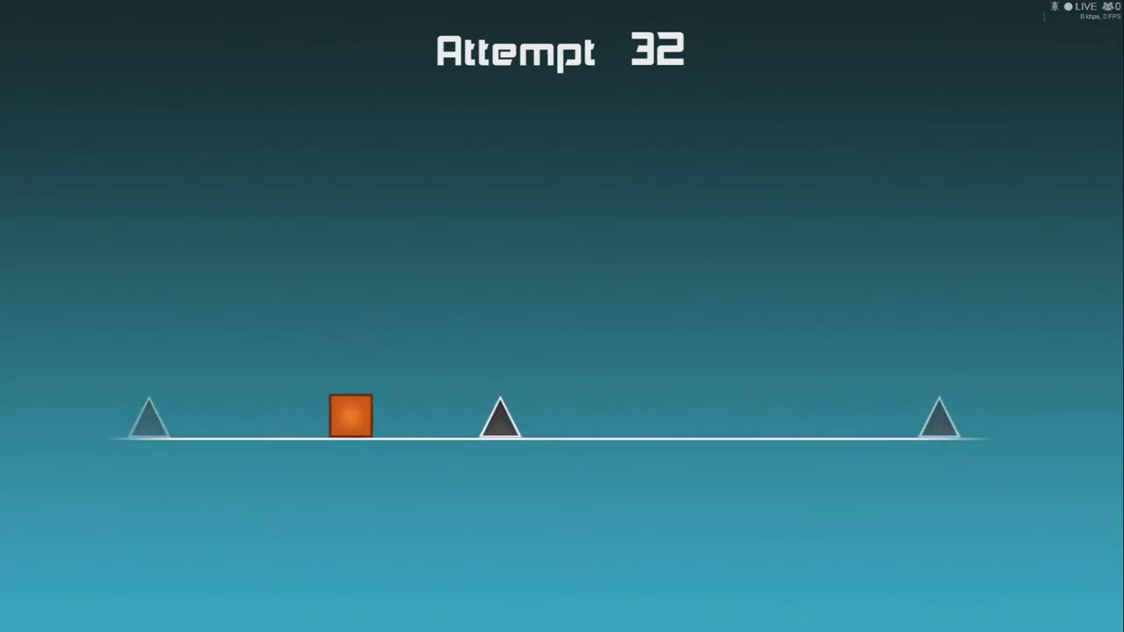
pyautogui.press('space')
pyautogui.press('space')
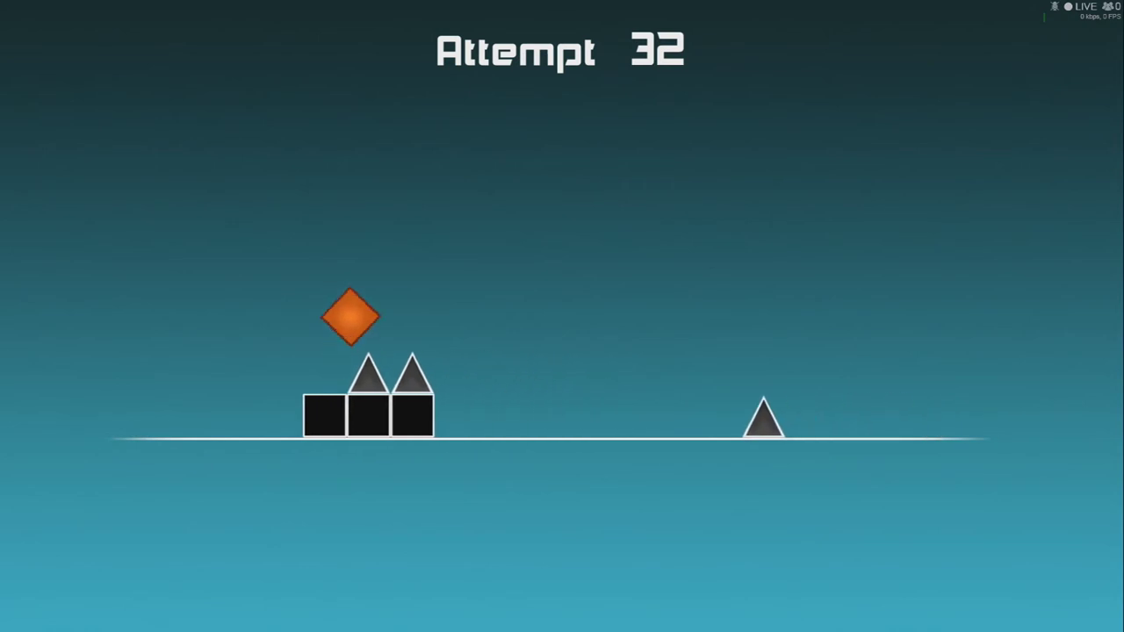
pyautogui.press('space')
pyautogui.press('space')
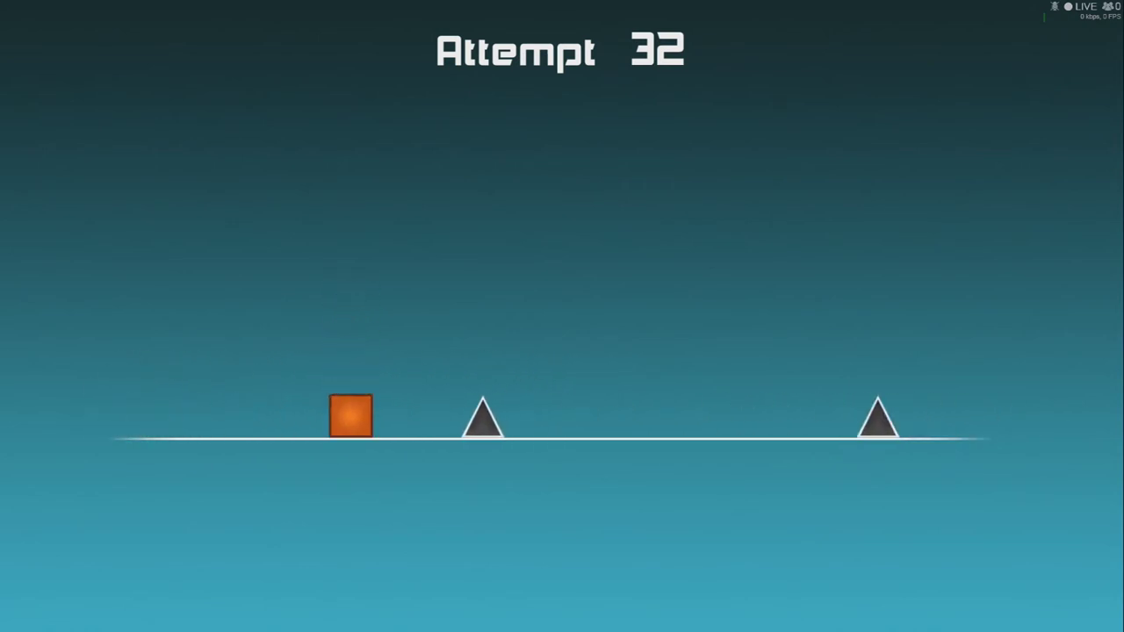
pyautogui.press('space')
pyautogui.press('space')
pyautogui.press('space')
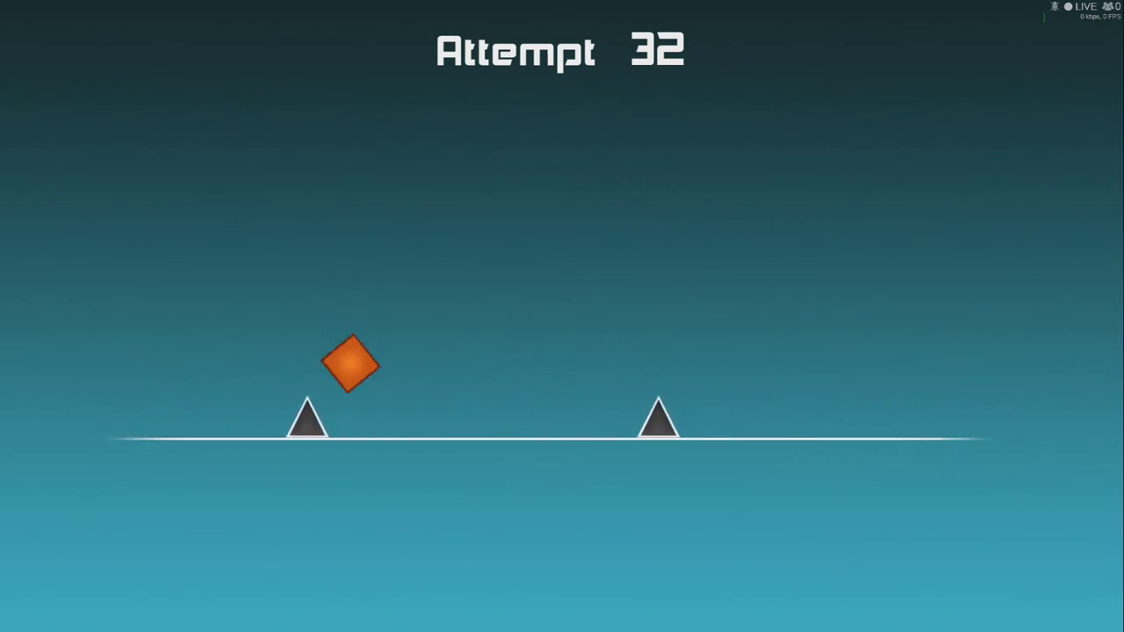
pyautogui.press('space')
pyautogui.press('space')
pyautogui.press('space')
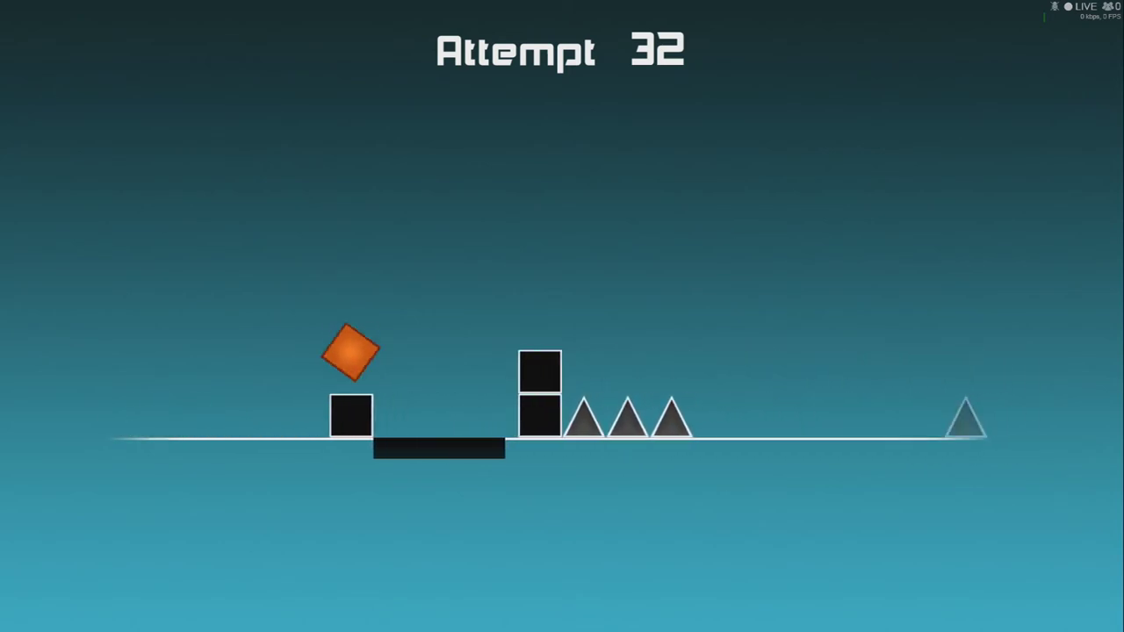
pyautogui.press('space')
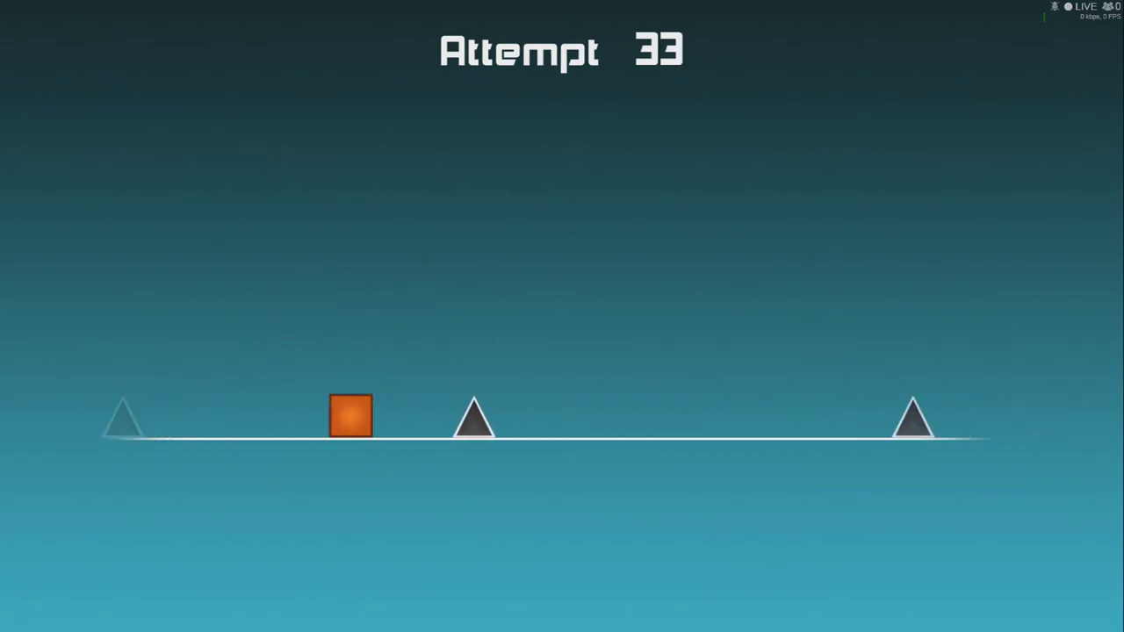
# Step: Jump a spike, the single black block and the pit, then two more spikes
pyautogui.press('space')
pyautogui.press('space')
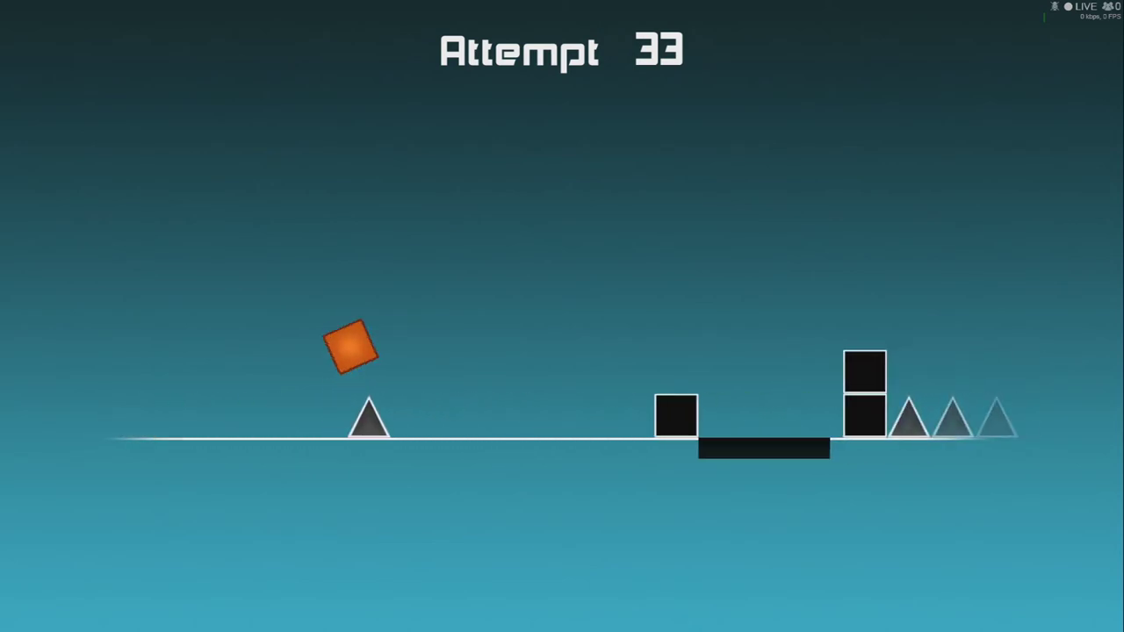
pyautogui.press('space')
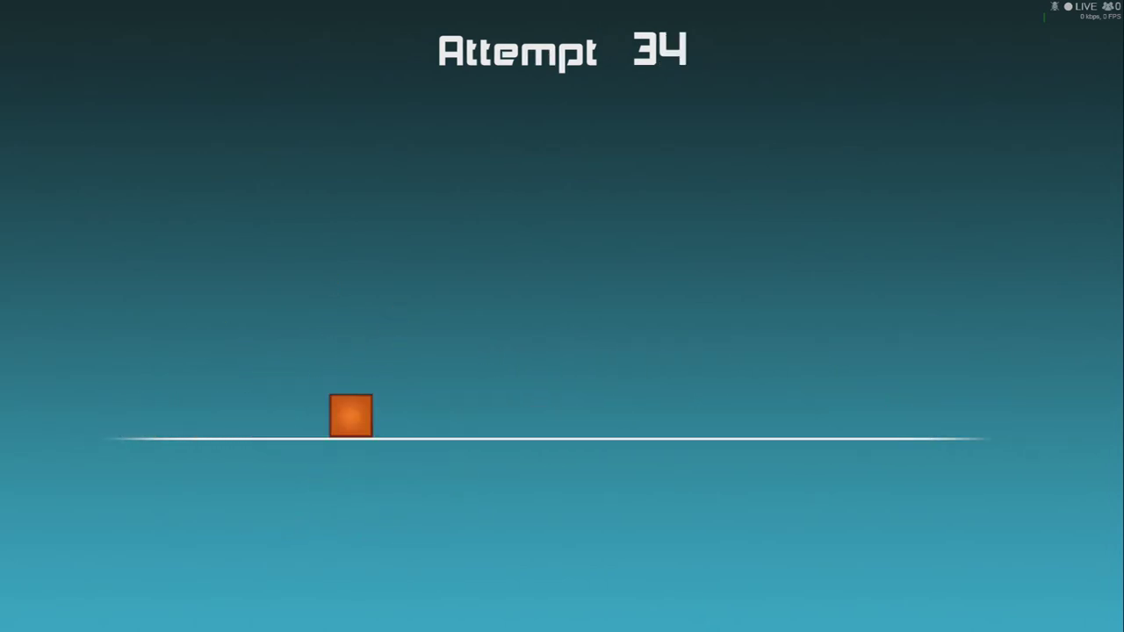
pyautogui.press('space')
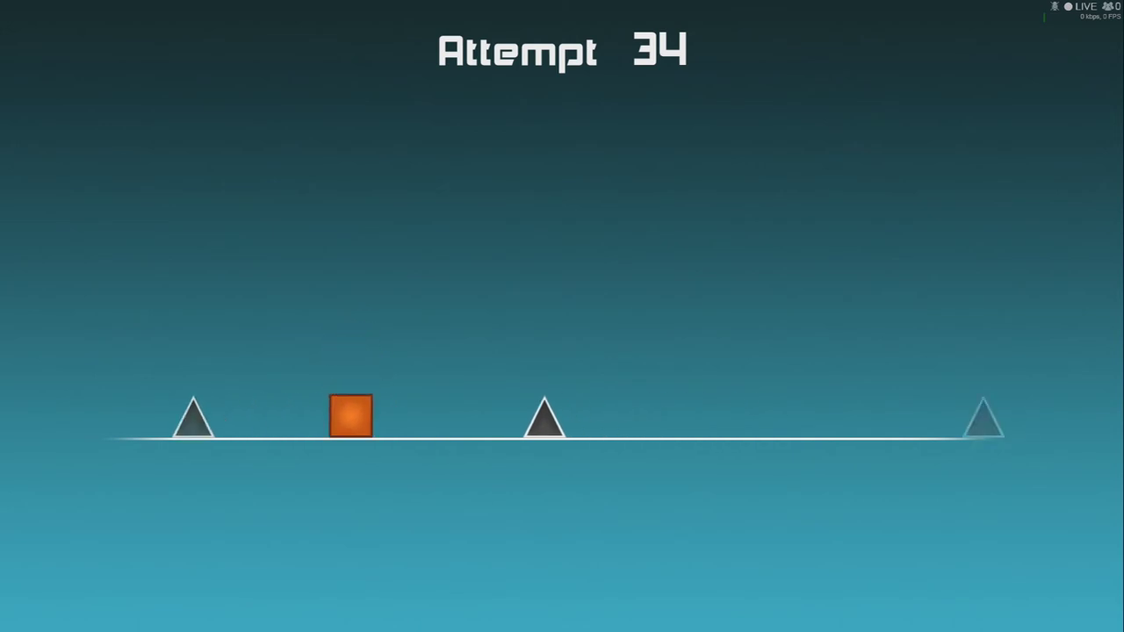
pyautogui.press('space')
pyautogui.press('space')
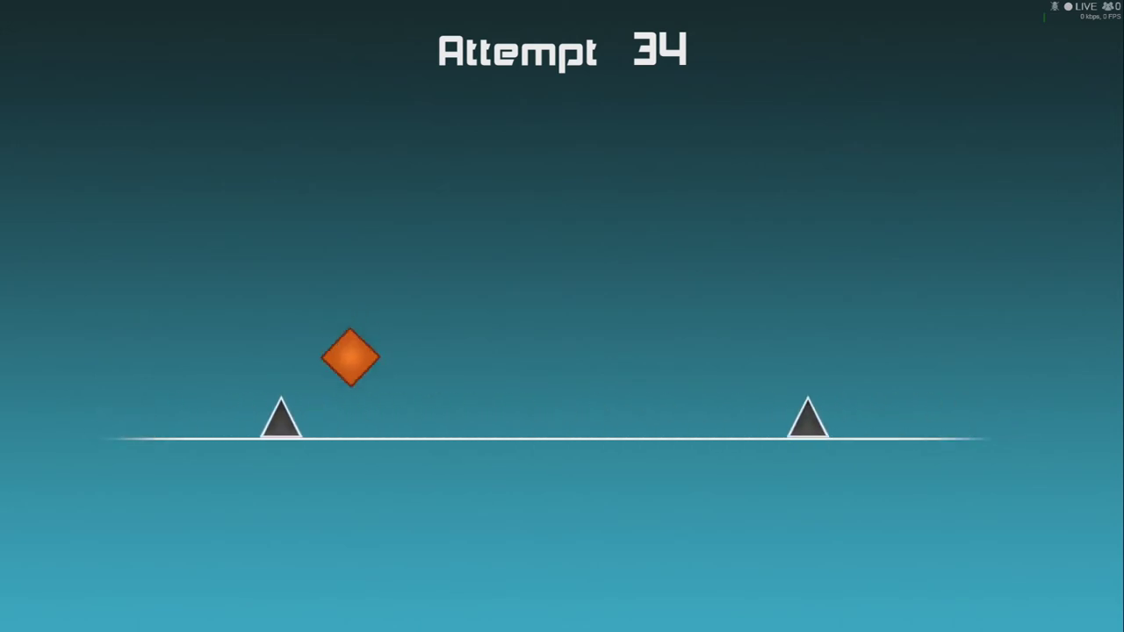
# Step: Jump the next four spikes before the cube shatters on attempt 34
pyautogui.press('space')
pyautogui.press('space')
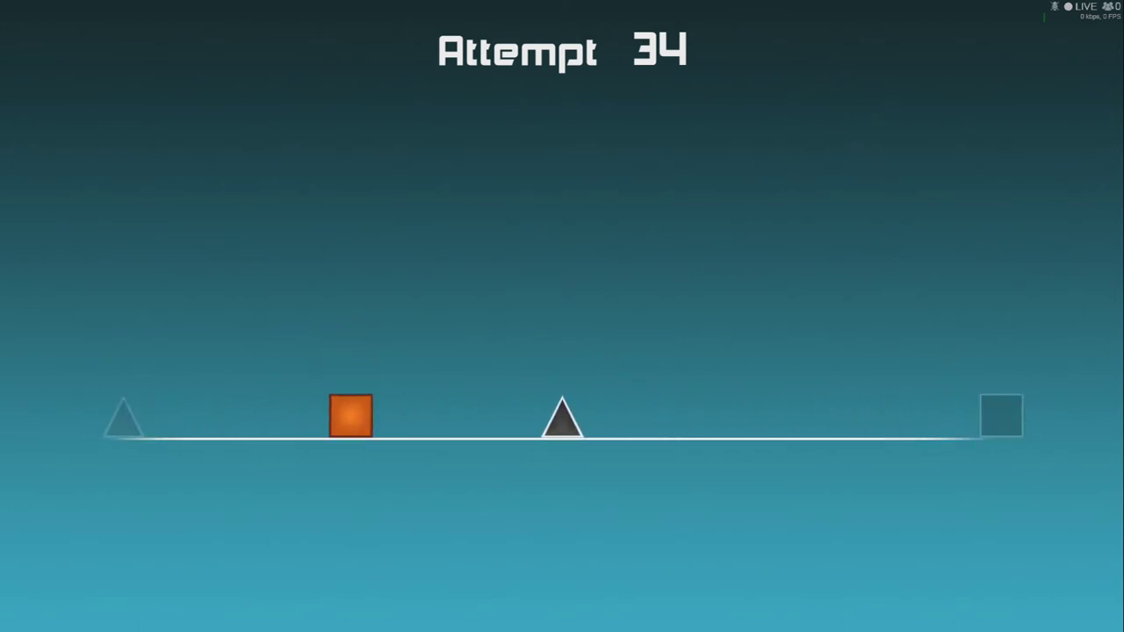
pyautogui.press('space')
pyautogui.press('space')
pyautogui.press('space')
pyautogui.press('space')
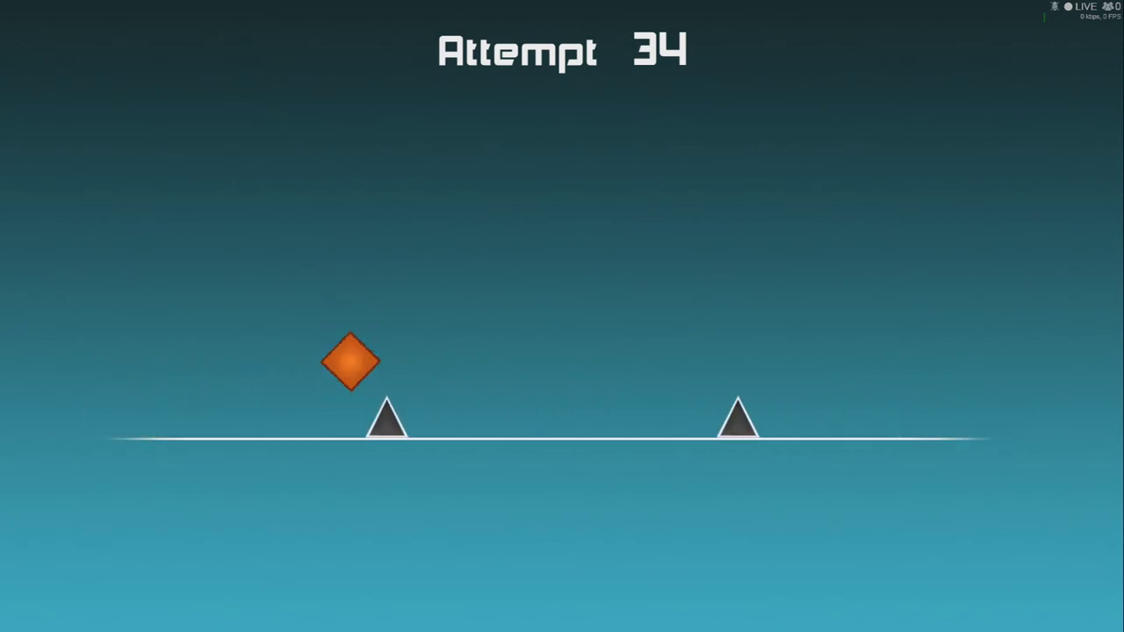
pyautogui.press('space')
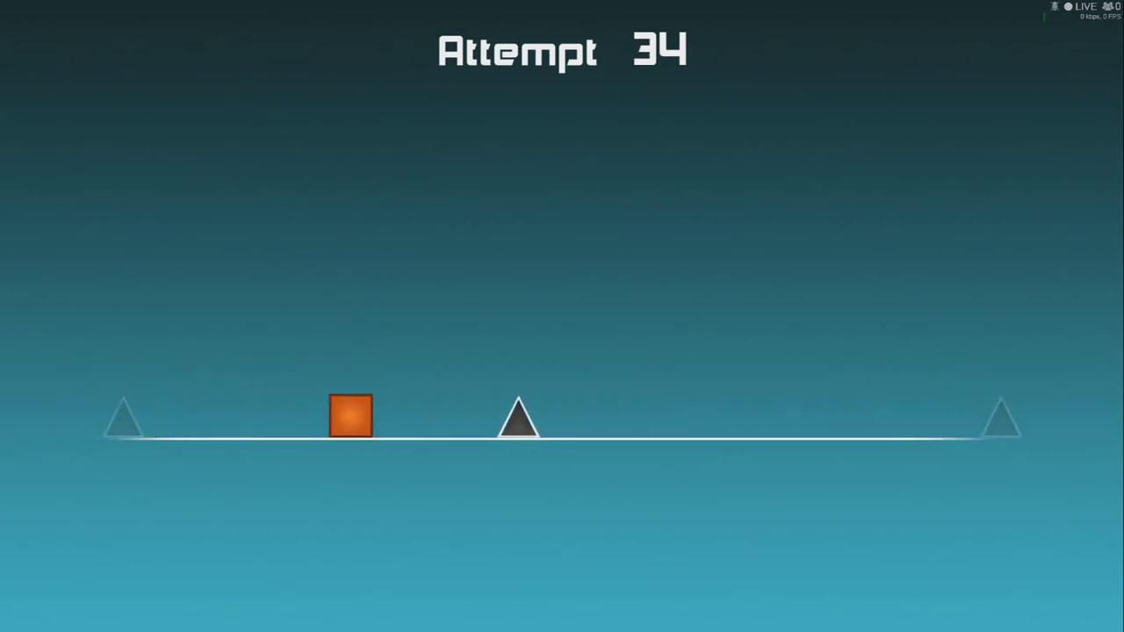
pyautogui.press('space')
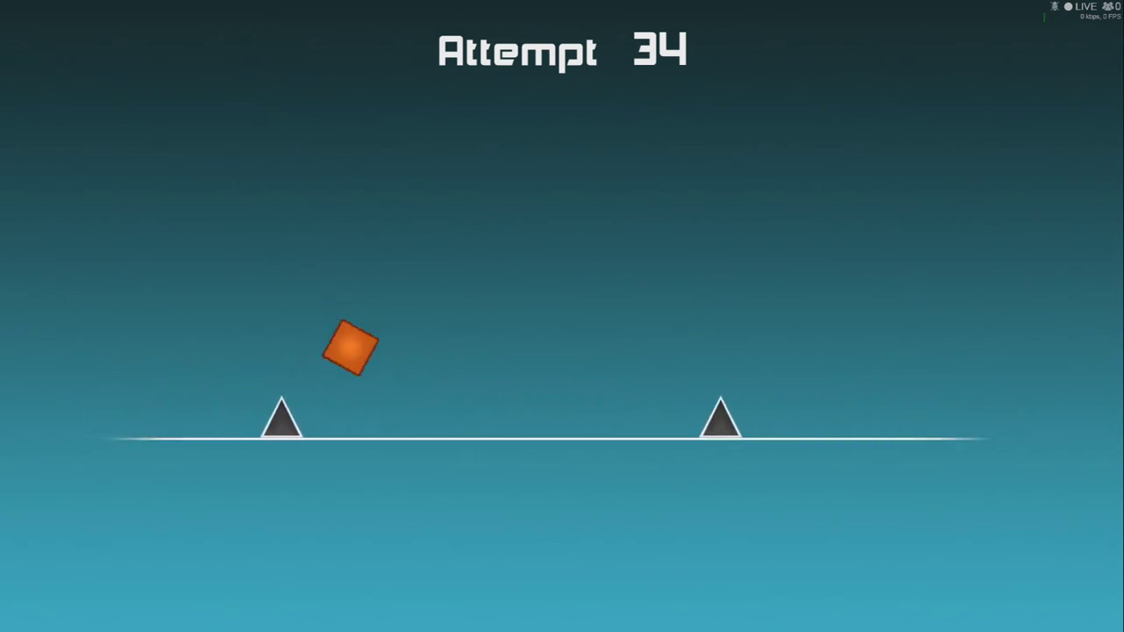
pyautogui.press('space')
pyautogui.press('space')
pyautogui.press('space')
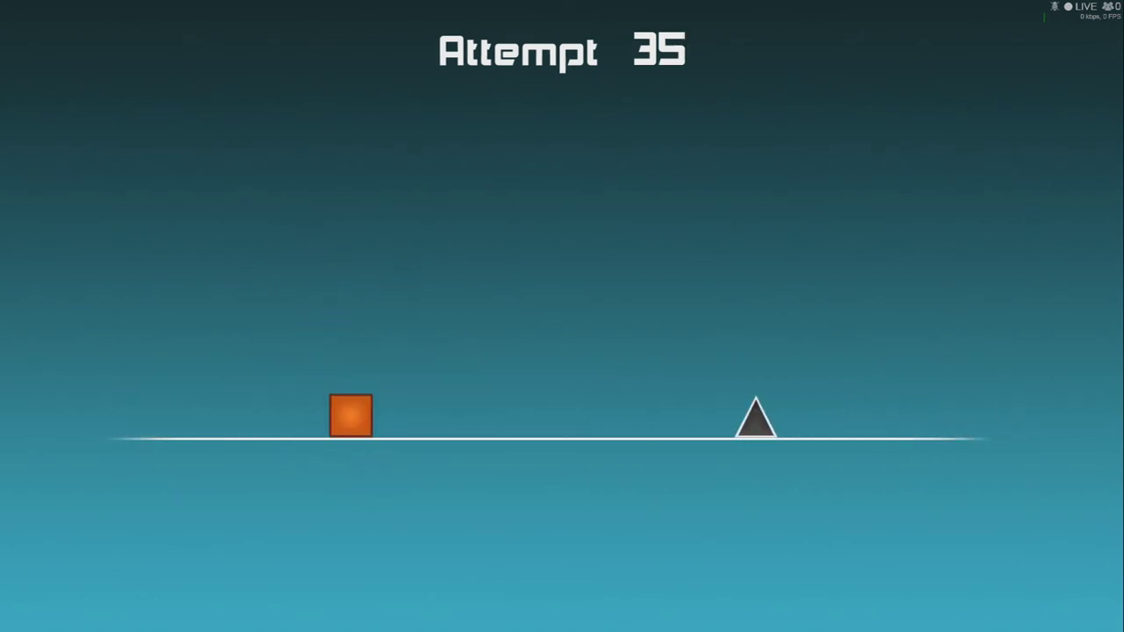
# Step: Clear spikes as the level scrolls, then the first spikes after respawning
pyautogui.press('space')
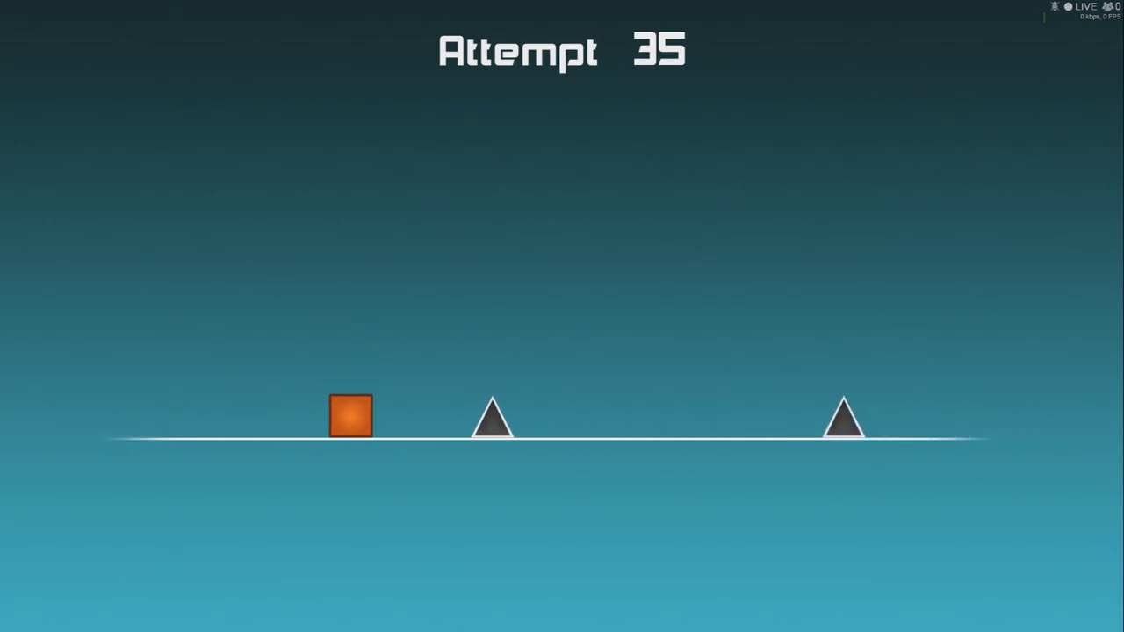
pyautogui.press('space')
pyautogui.press('space')
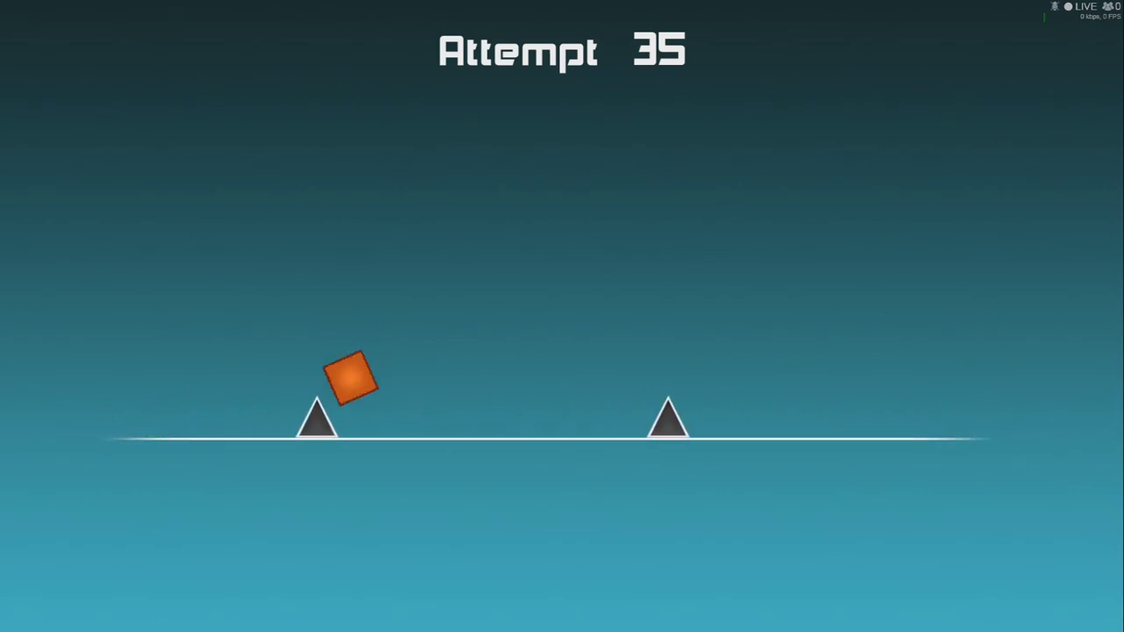
pyautogui.press('space')
pyautogui.press('space')
pyautogui.press('space')
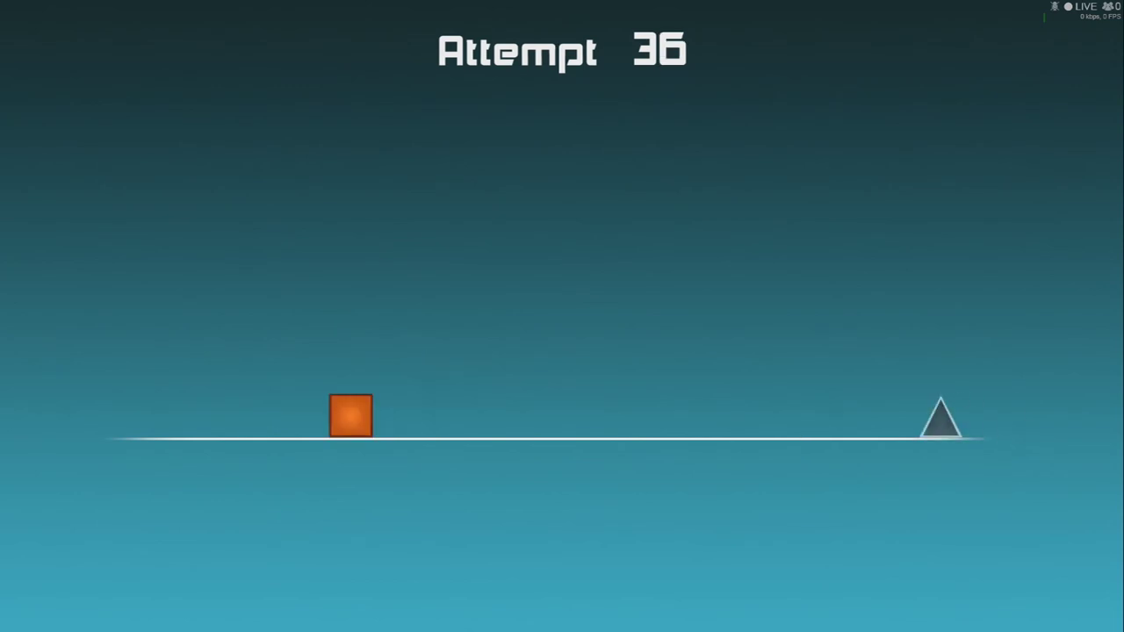
pyautogui.press('space')
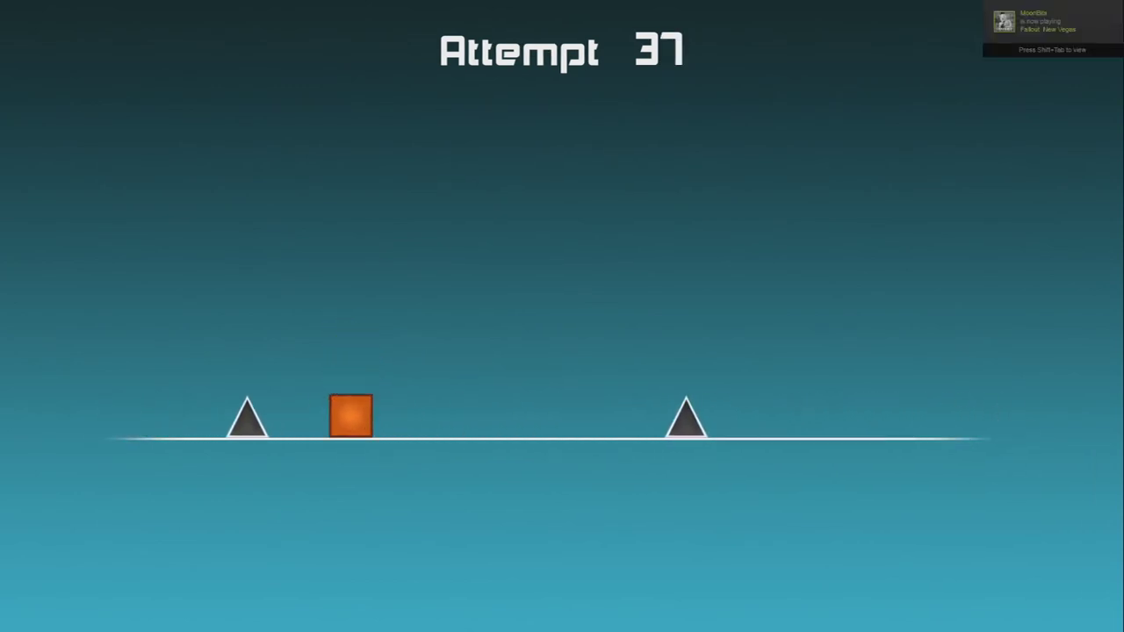
pyautogui.press('space')
pyautogui.press('space')
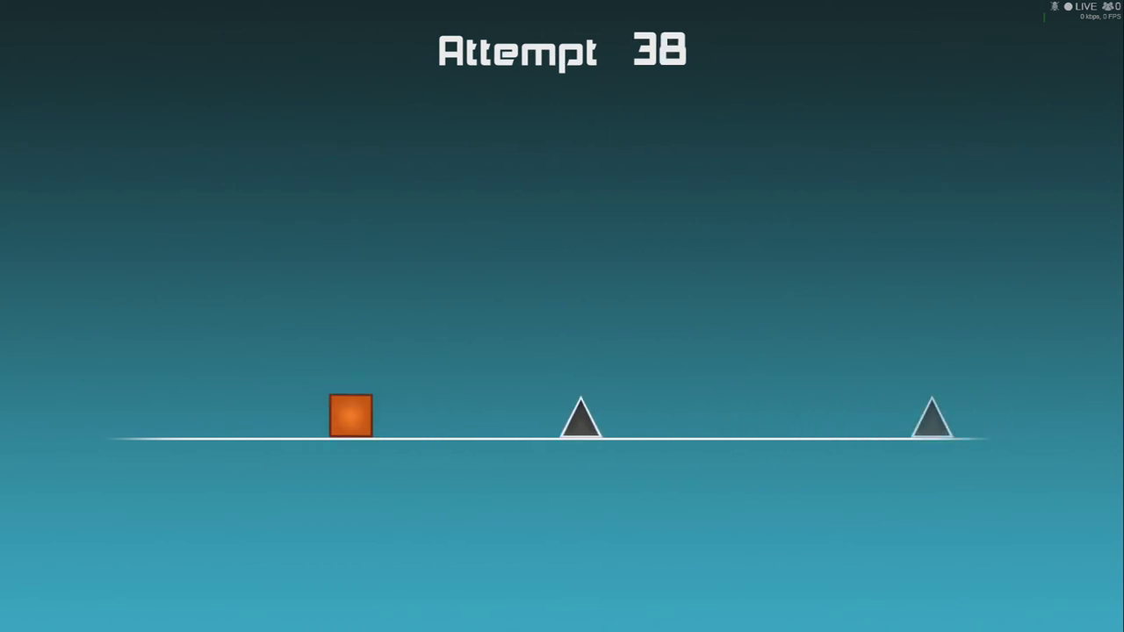
# Step: Jump the oncoming spikes and the block-and-spike group on attempt 38
pyautogui.press('space')
pyautogui.press('space')
pyautogui.press('space')
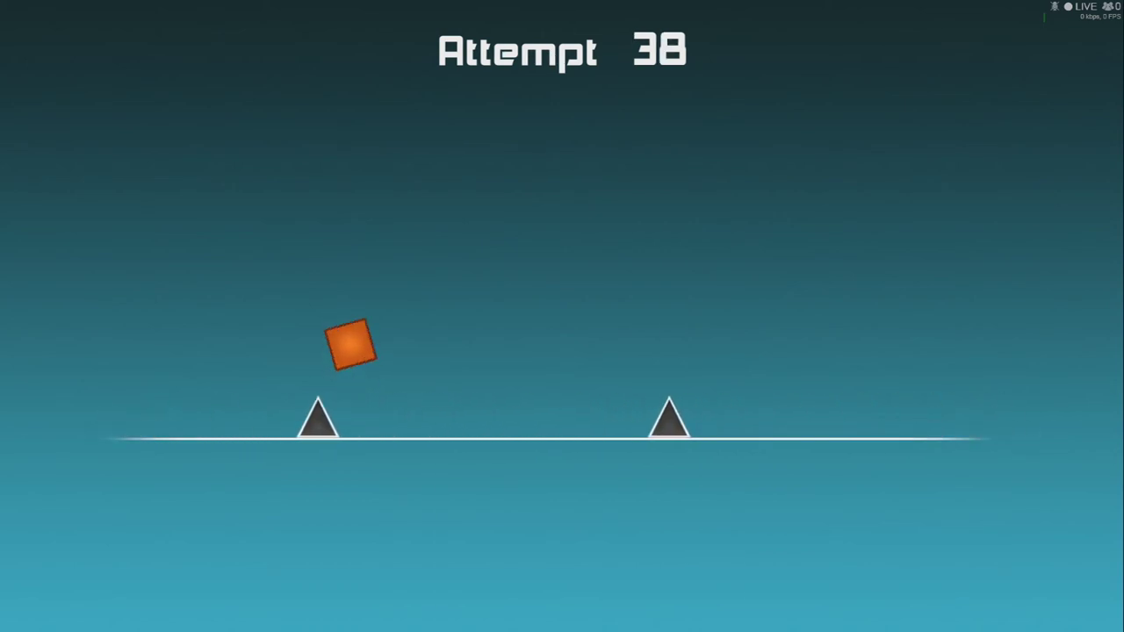
pyautogui.press('space')
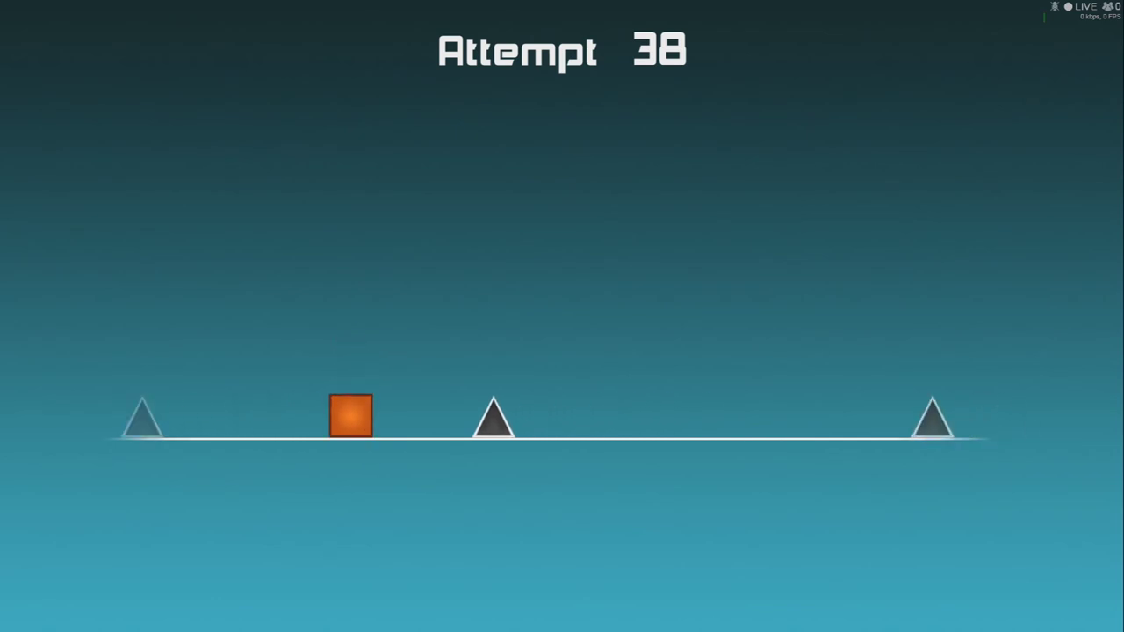
pyautogui.press('space')
pyautogui.press('space')
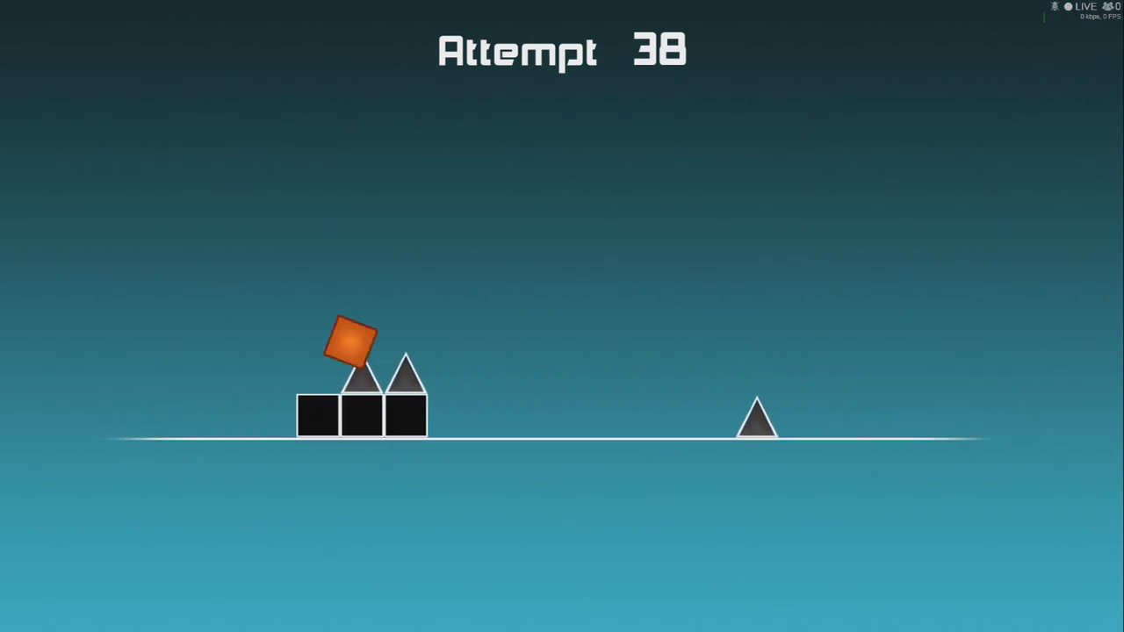
pyautogui.press('space')
pyautogui.press('space')
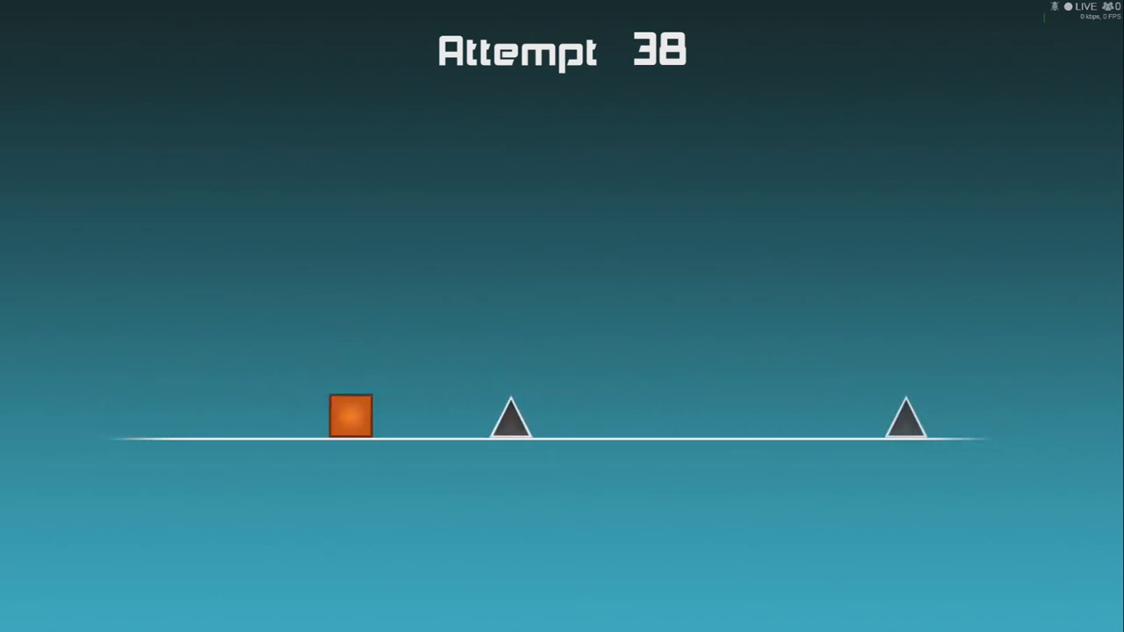
pyautogui.press('space')
pyautogui.press('space')
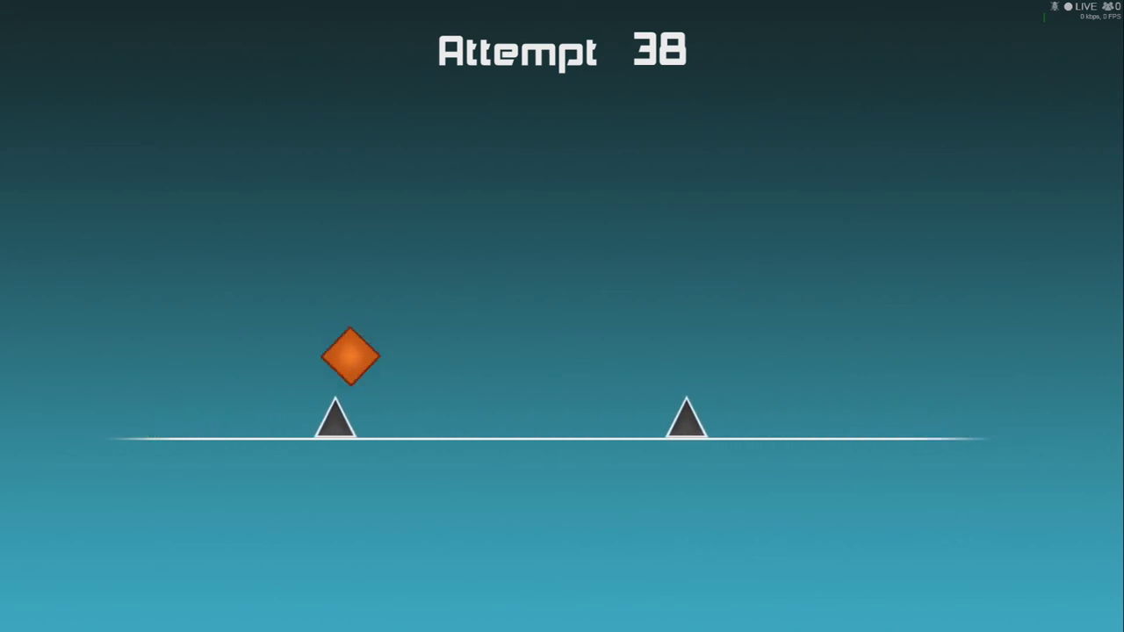
pyautogui.press('space')
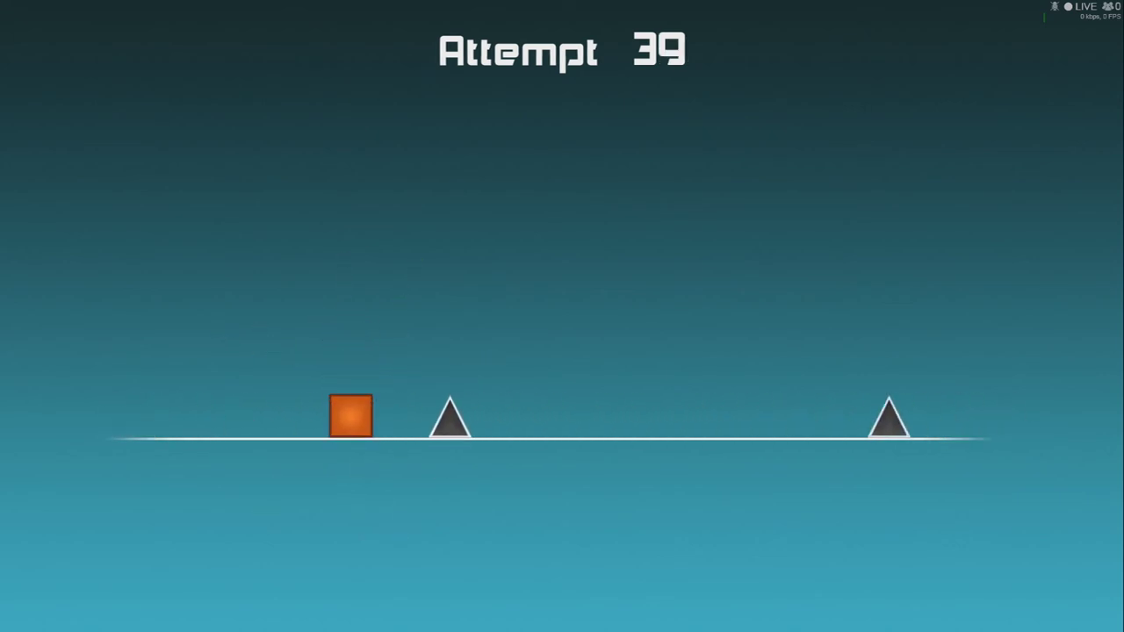
# Step: Jump the last spikes of attempt 39, then the blocks and spikes of the next run
pyautogui.press('space')
pyautogui.press('space')
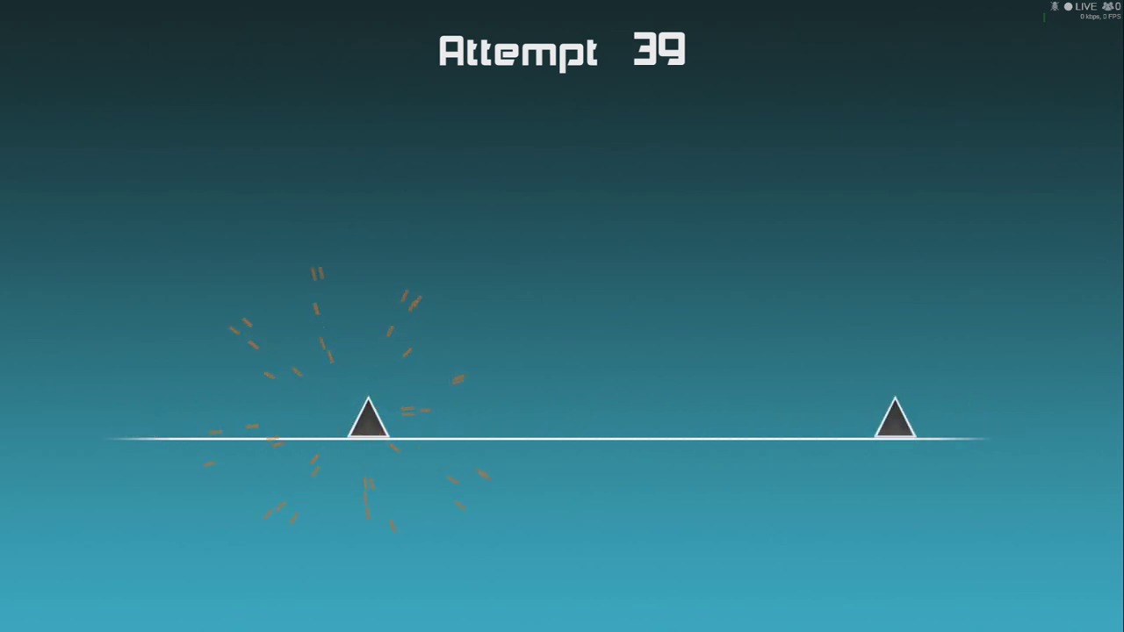
pyautogui.press('space')
pyautogui.press('space')
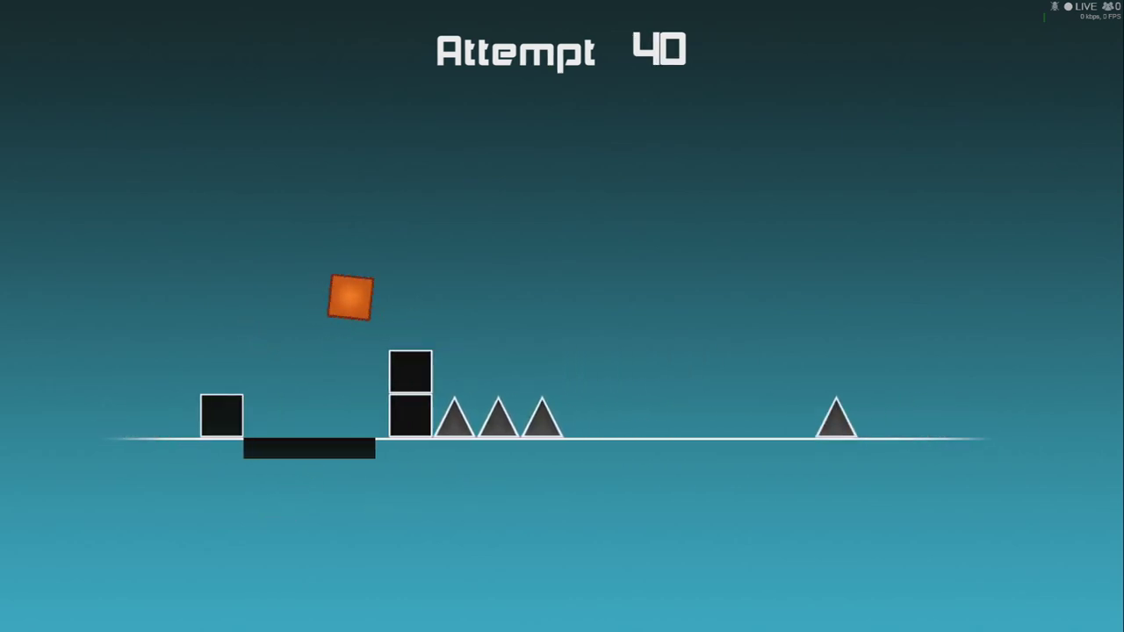
pyautogui.press('space')
pyautogui.press('space')
pyautogui.press('space')
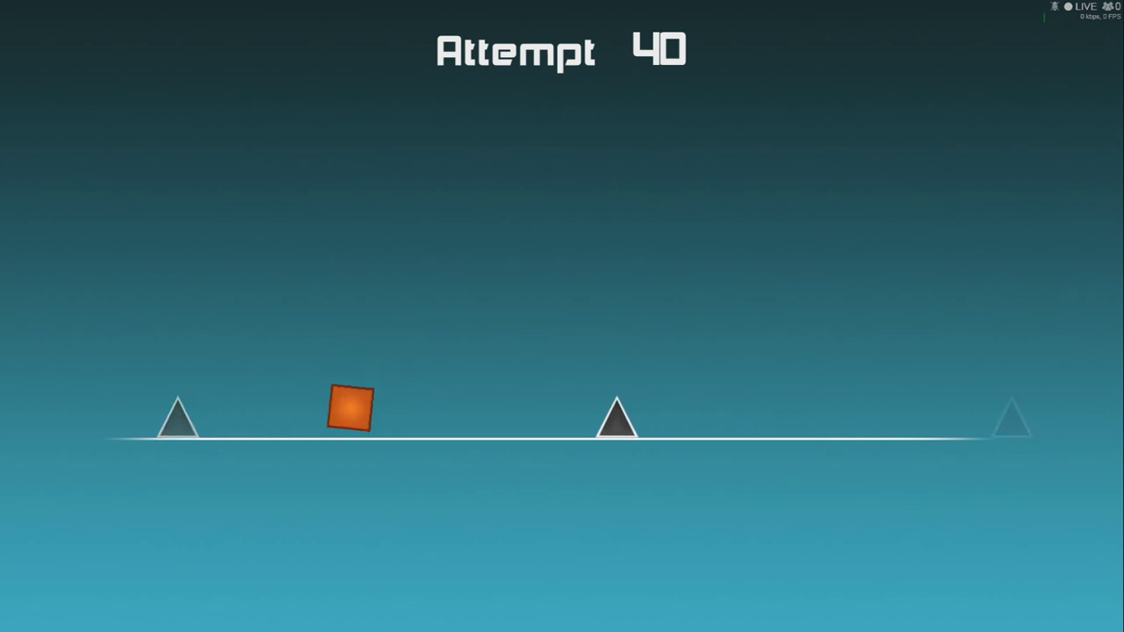
pyautogui.press('space')
pyautogui.press('space')
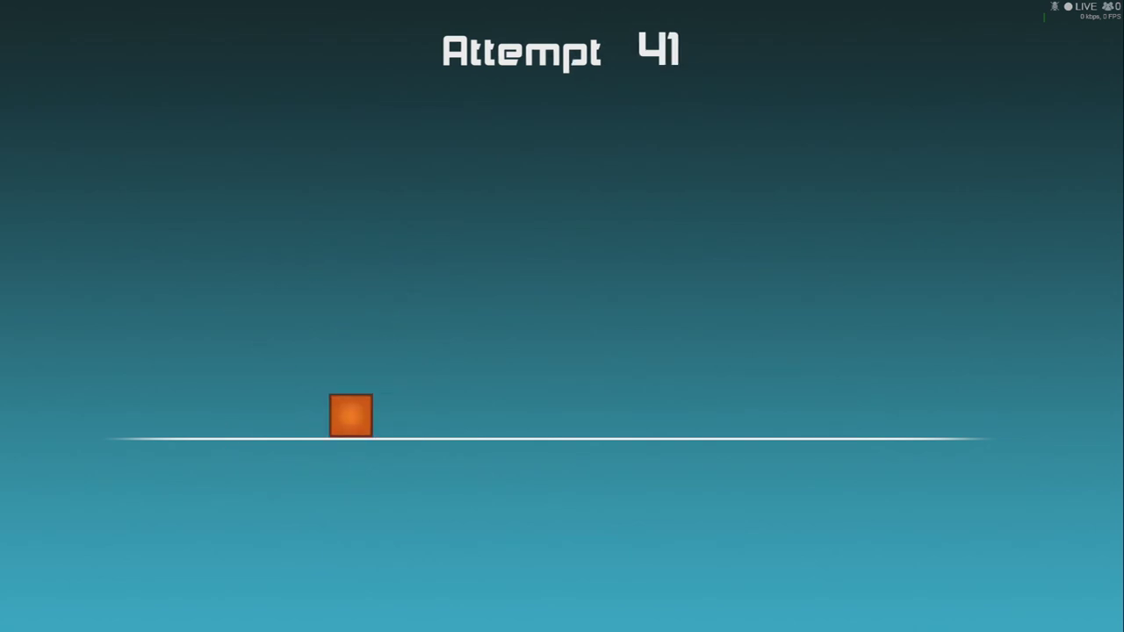
# Step: Hop spikes and spiked blocks onto the block row until crashing on attempt 43
pyautogui.press('space')
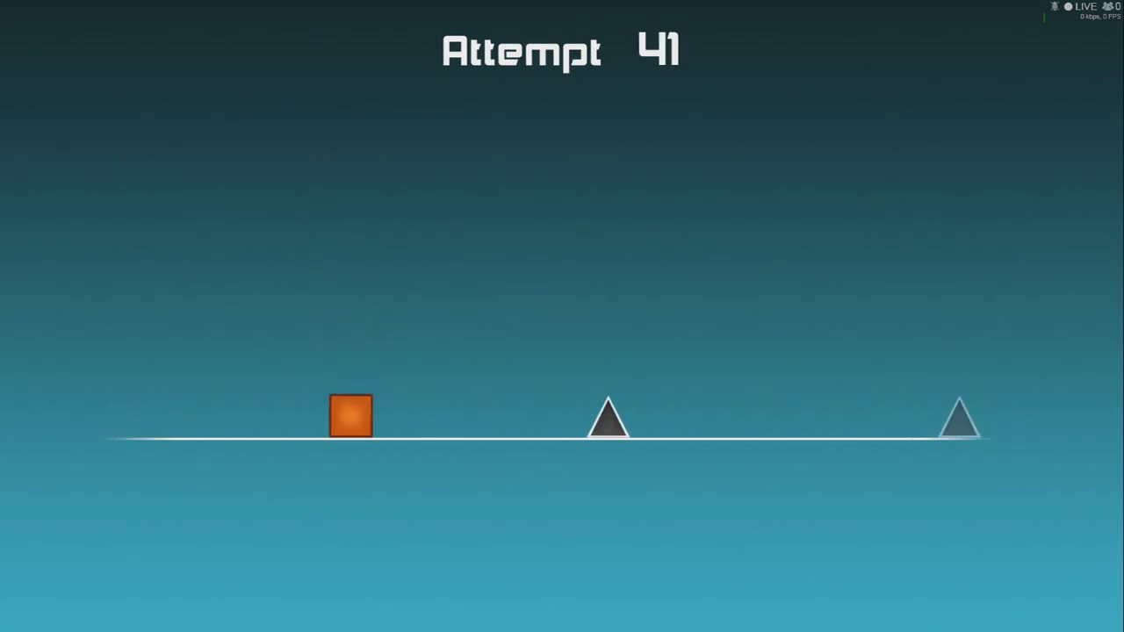
pyautogui.press('space')
pyautogui.press('space')
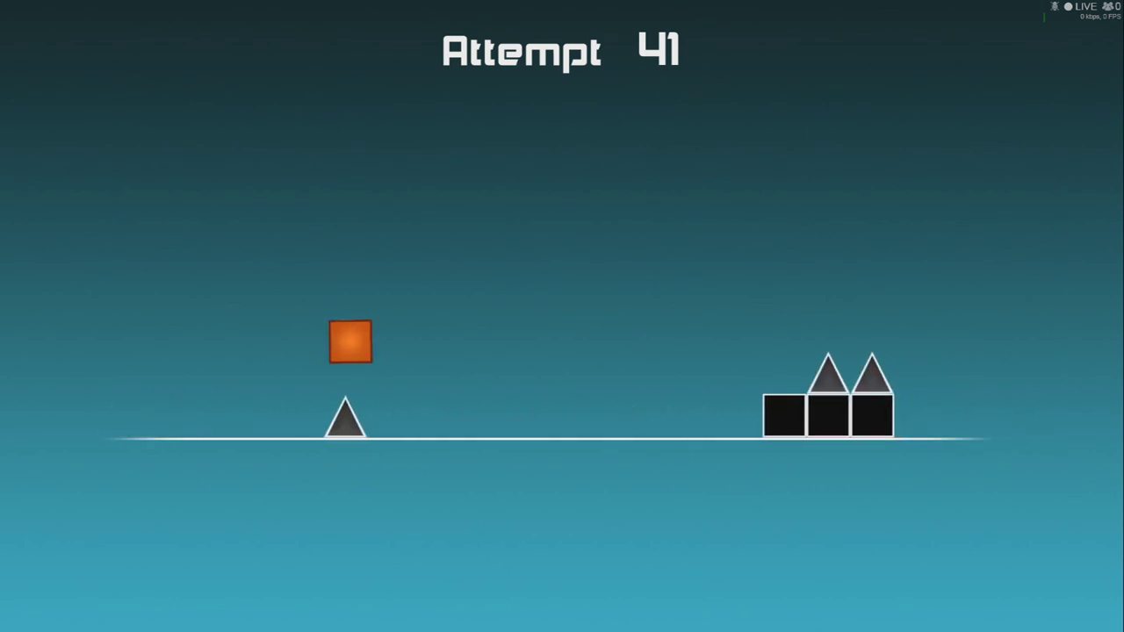
pyautogui.press('space')
pyautogui.press('space')
pyautogui.press('space')
pyautogui.press('space')
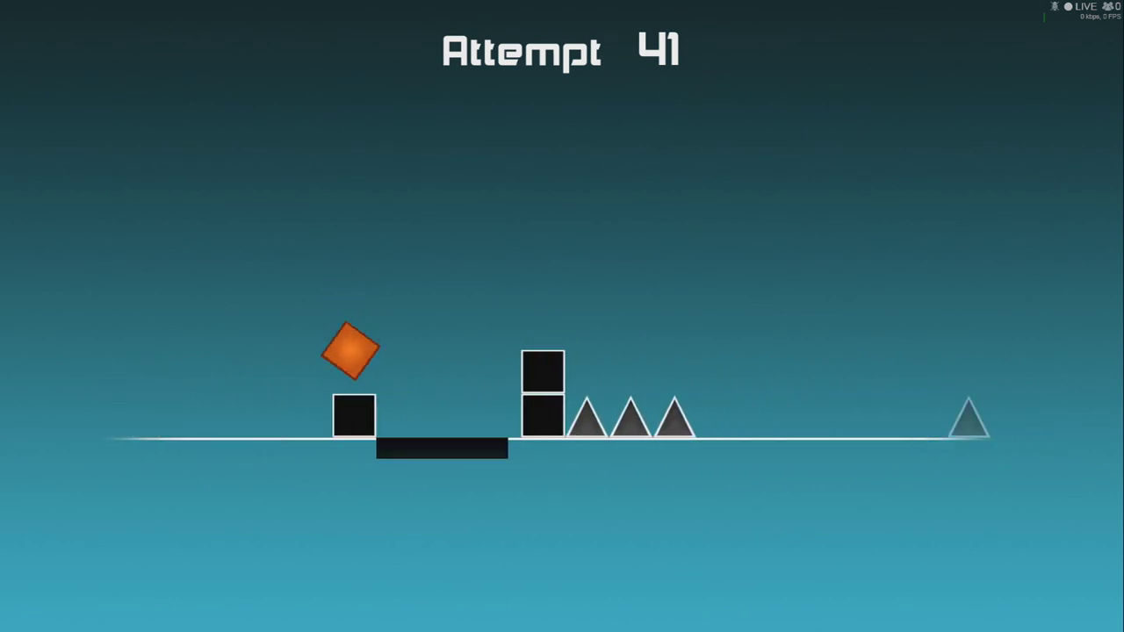
pyautogui.press('space')
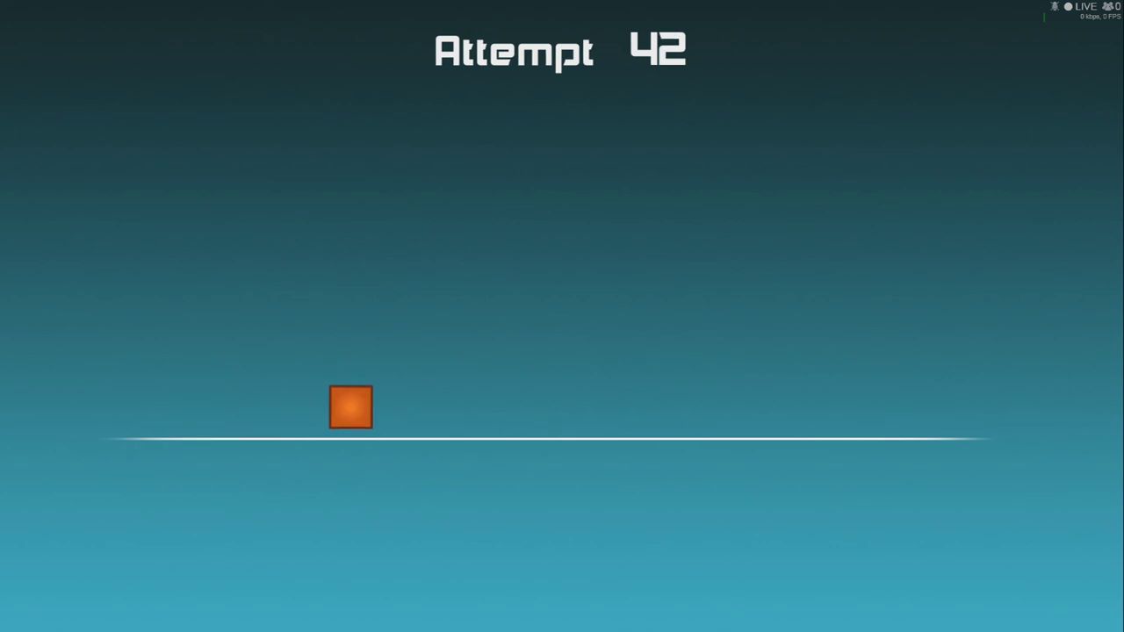
pyautogui.press('space')
pyautogui.press('space')
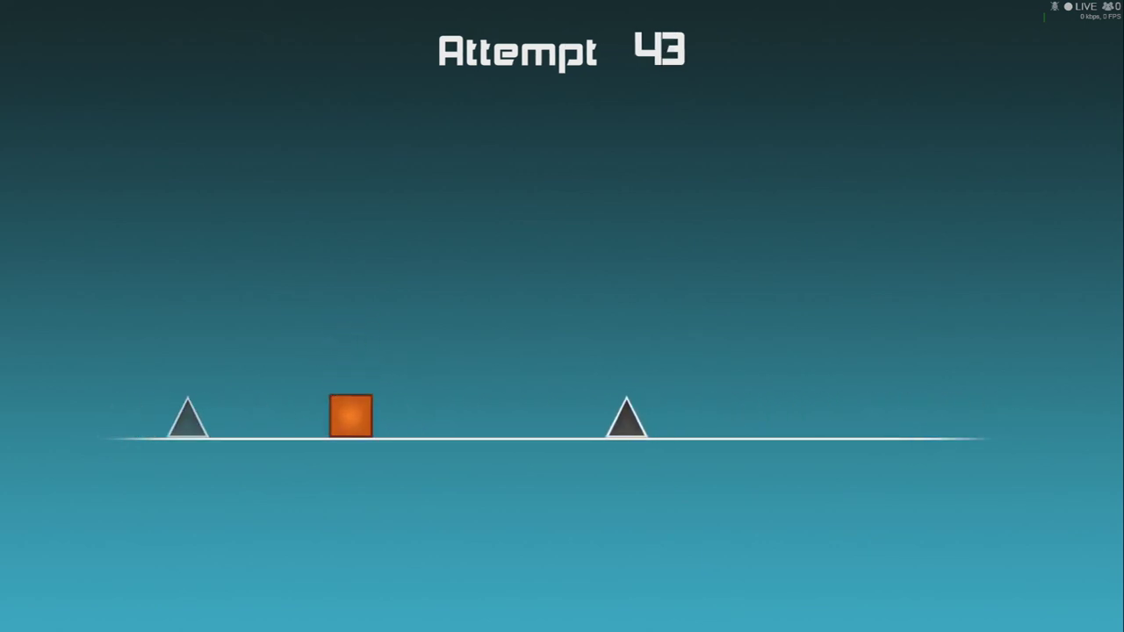
pyautogui.press('space')
pyautogui.press('space')
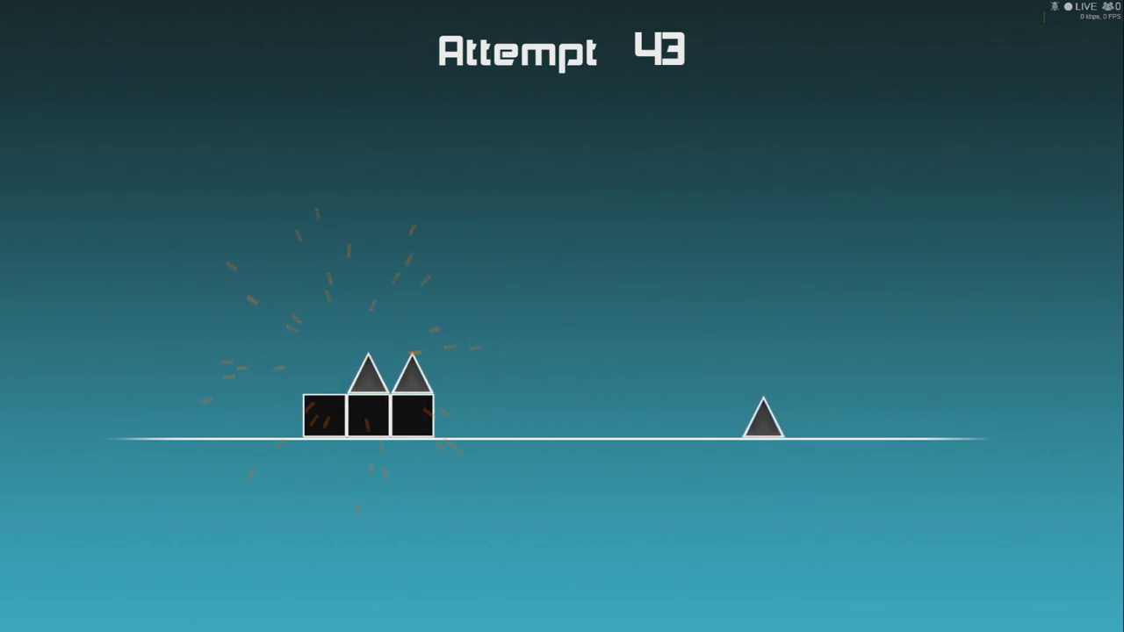
# Step: Pause the level and choose Quit to bring up the quit confirmation
pyautogui.press('Escape')
pyautogui.press('Down')
pyautogui.press('Return')
pyautogui.press('Return')
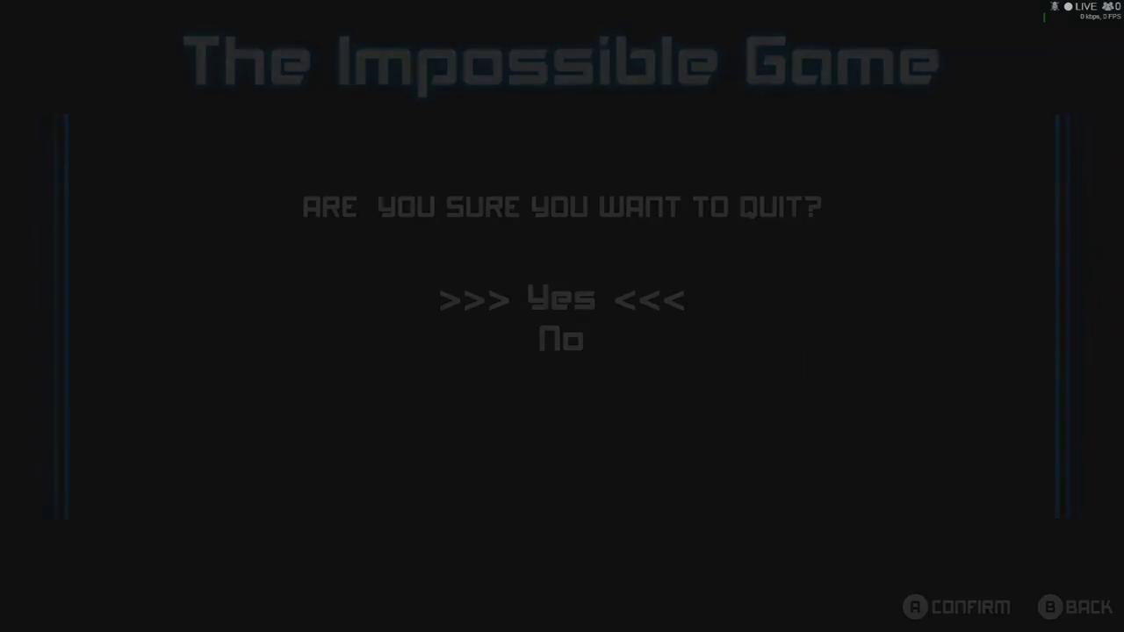